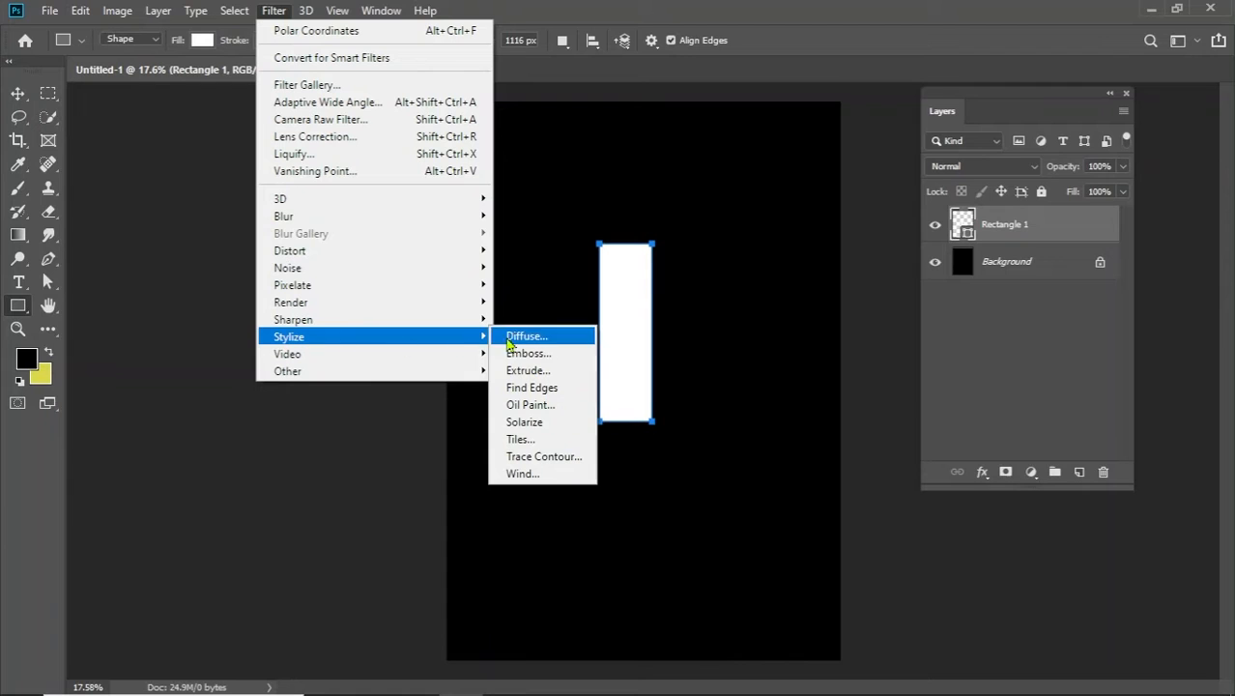
# Rasterize the white rectangle's layer and apply the Wind filter to it.
pyautogui.click(526, 472)
pyautogui.click(325, 90)
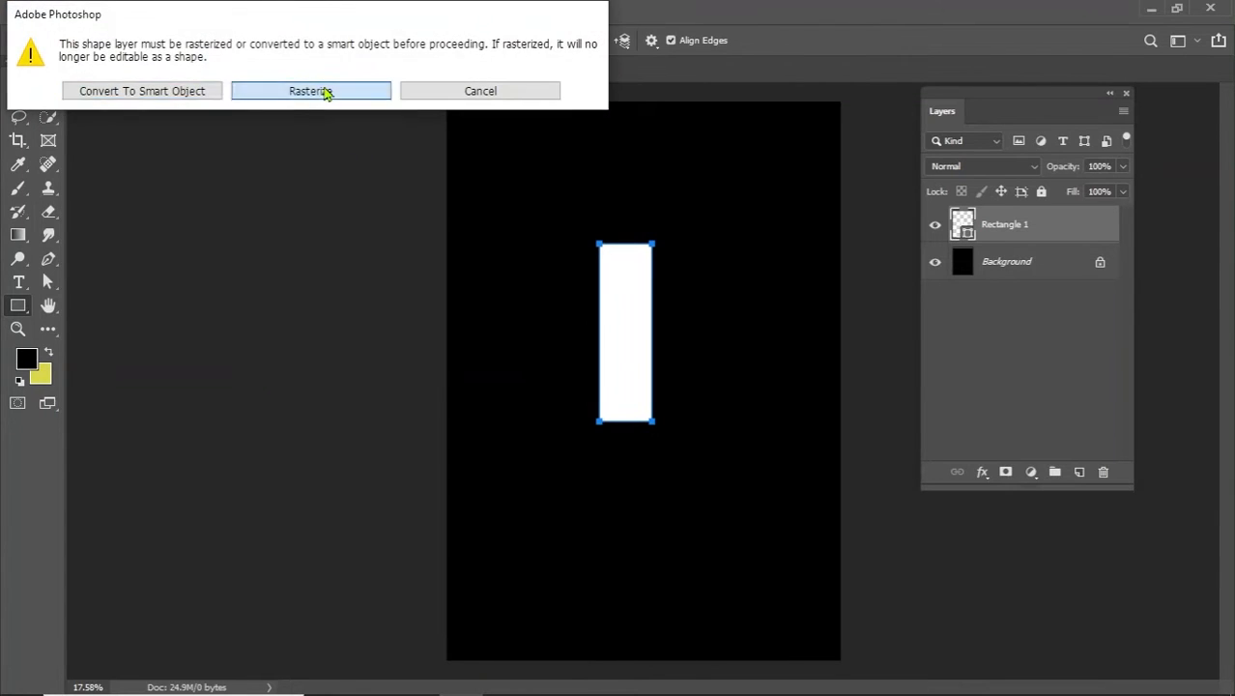
pyautogui.click(744, 141)
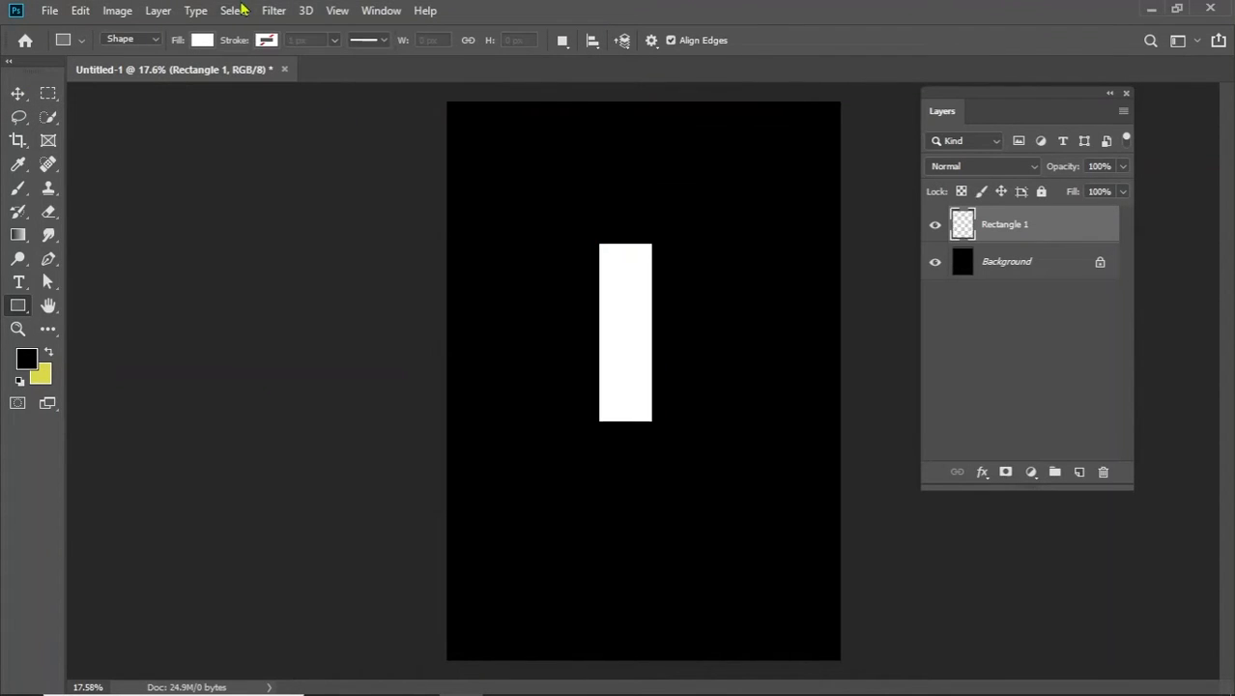
# Reapply the Wind filter three more times to lengthen the streaks along the rectangle's left edge.
pyautogui.click(274, 10)
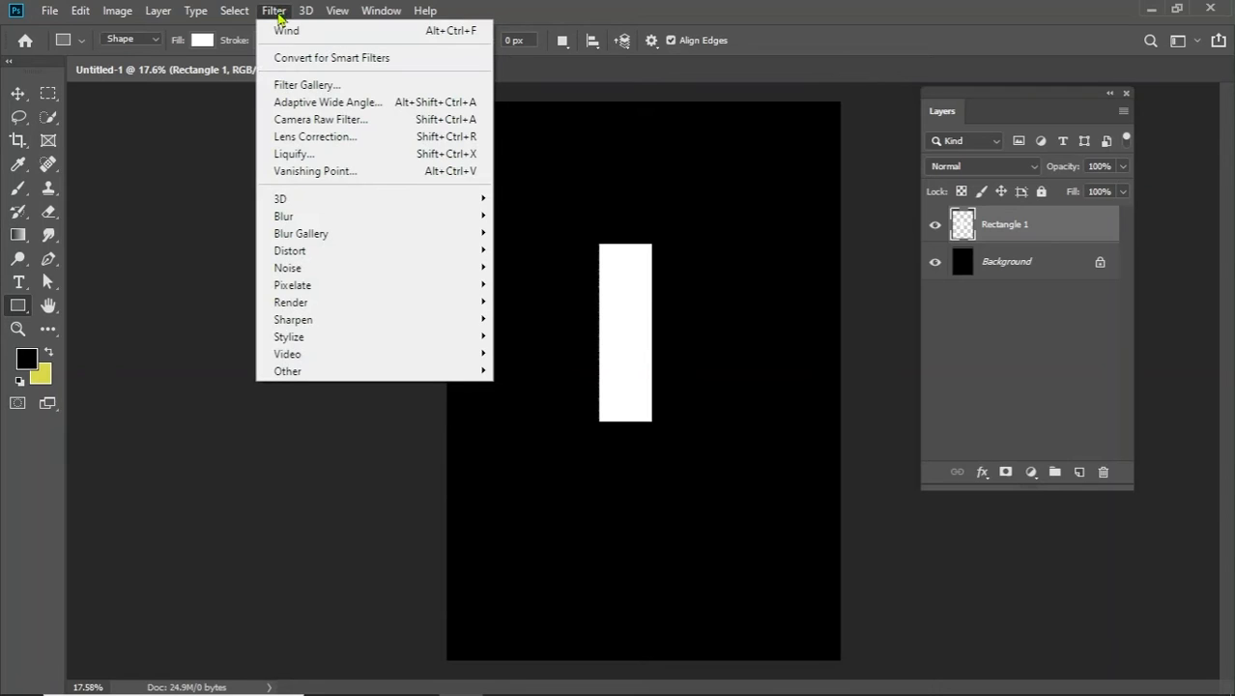
pyautogui.click(287, 32)
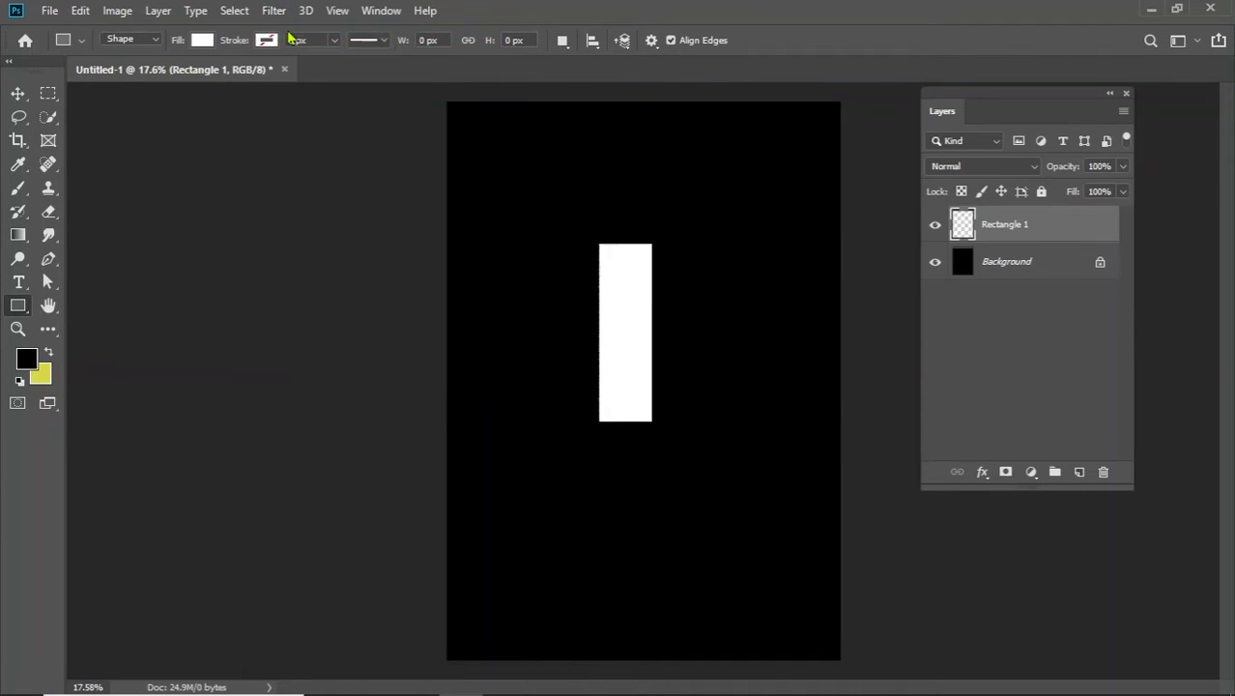
pyautogui.click(275, 12)
pyautogui.click(285, 32)
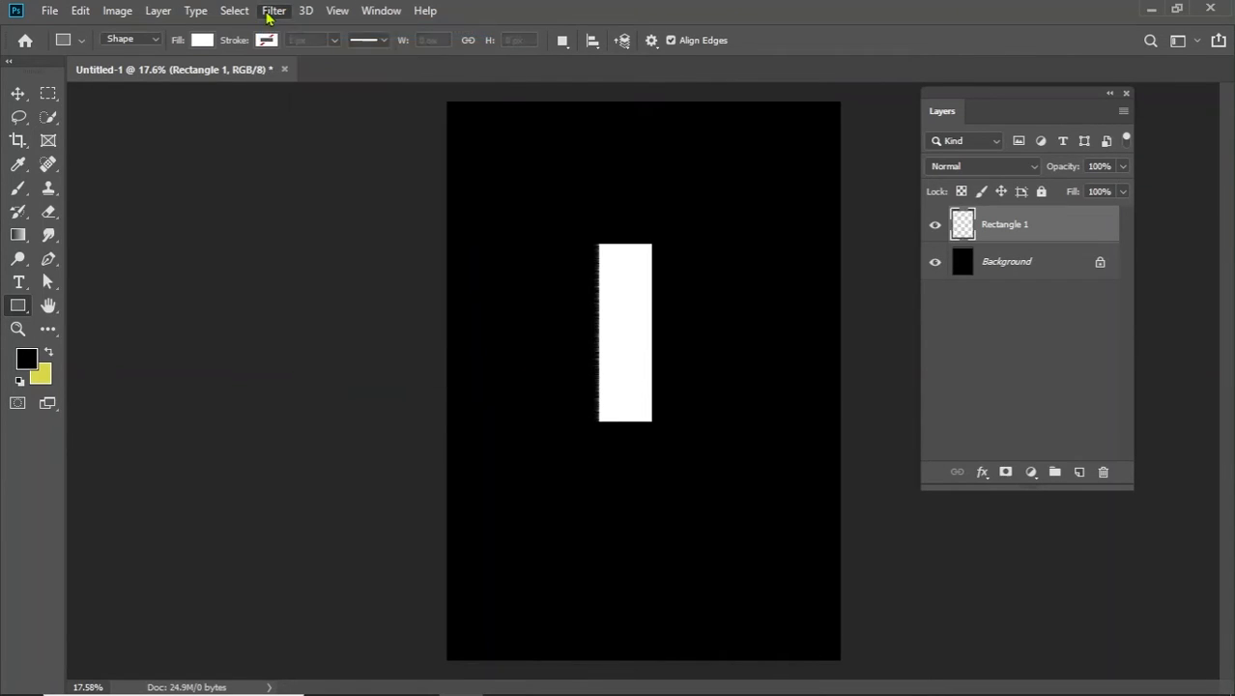
pyautogui.click(271, 11)
pyautogui.click(287, 32)
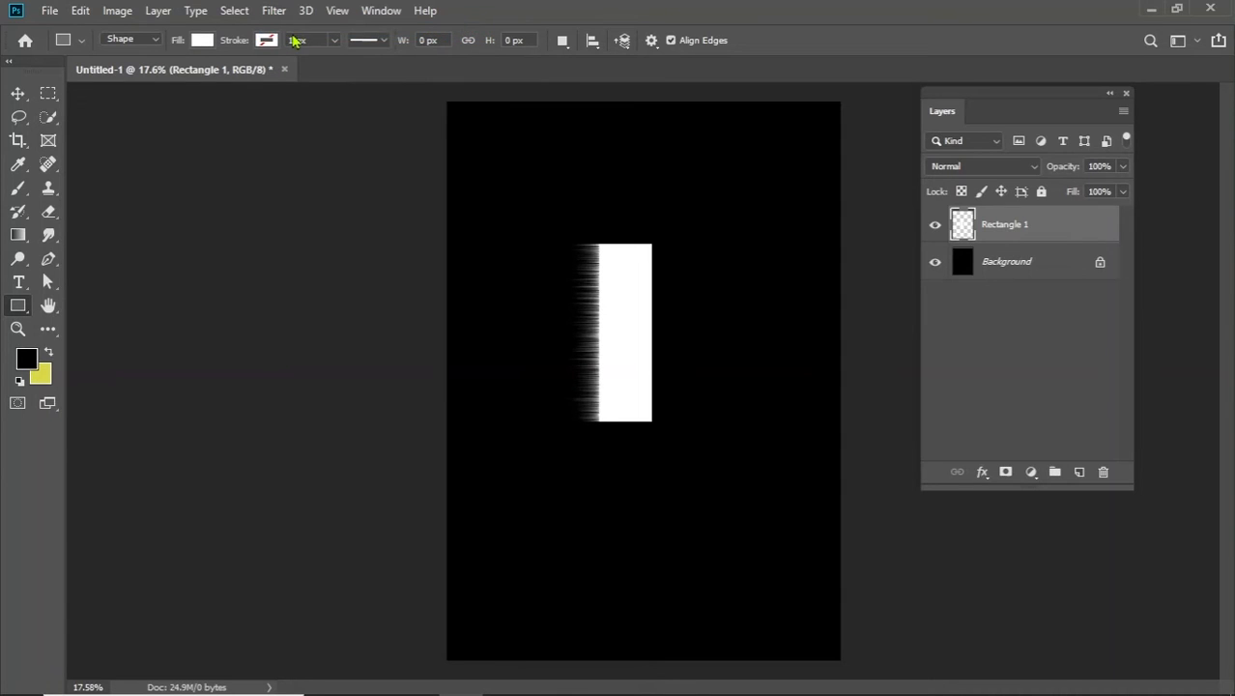
# Apply a Motion Blur to the streaked rectangle with an angle of 0° and a distance of 20 pixels.
pyautogui.click(276, 10)
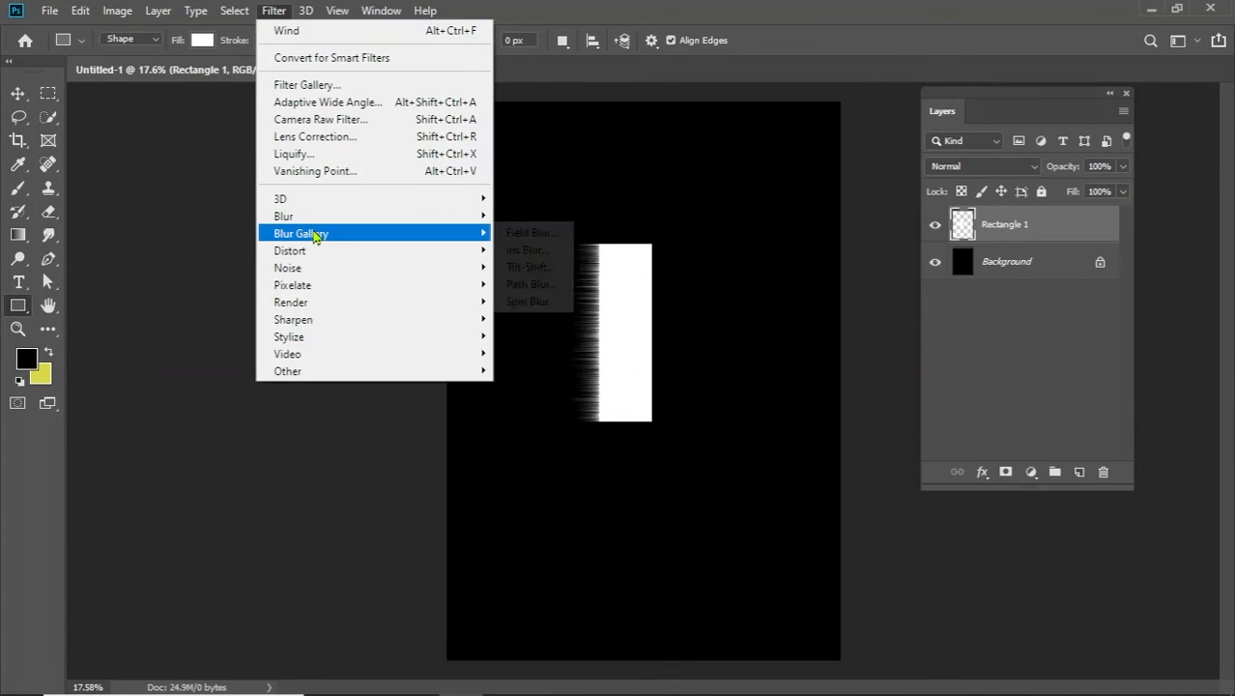
pyautogui.moveTo(323, 217)
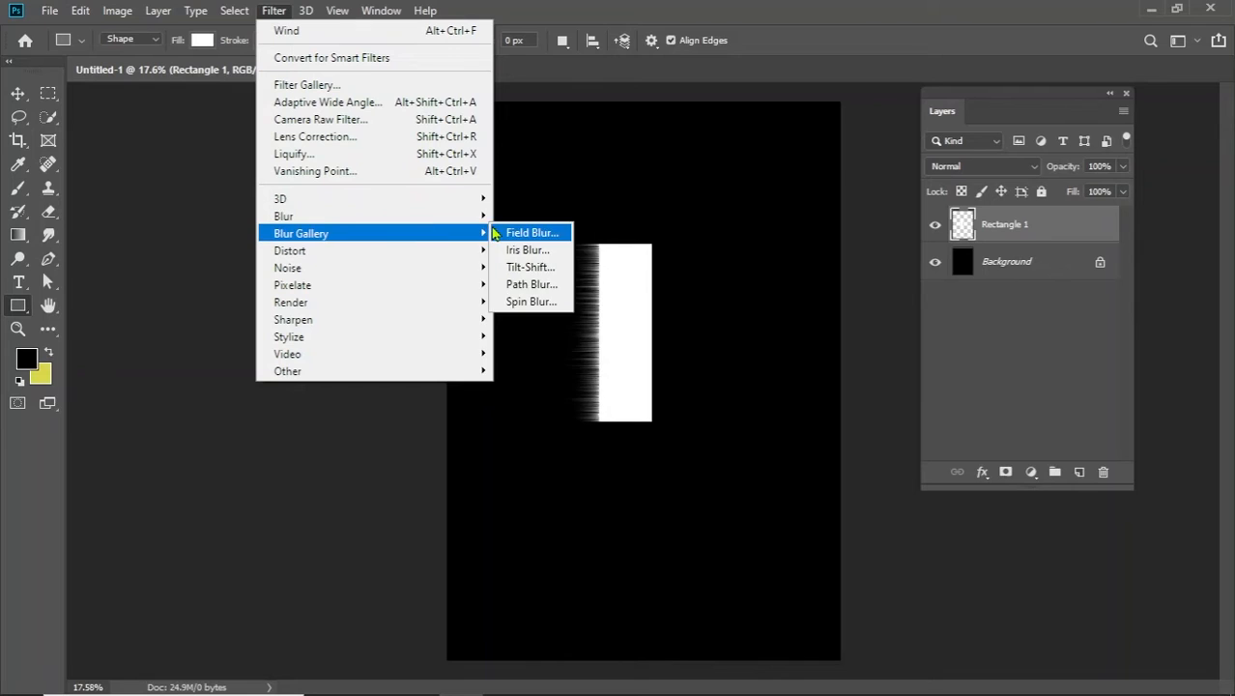
pyautogui.click(538, 319)
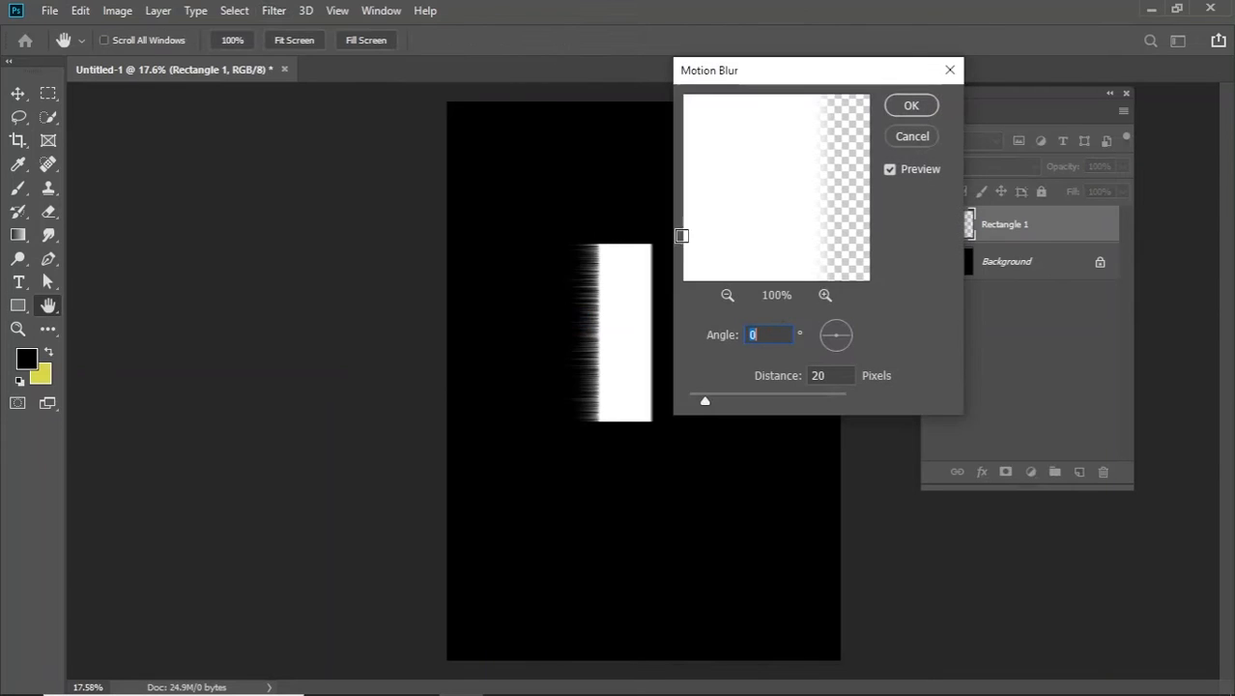
pyautogui.click(909, 104)
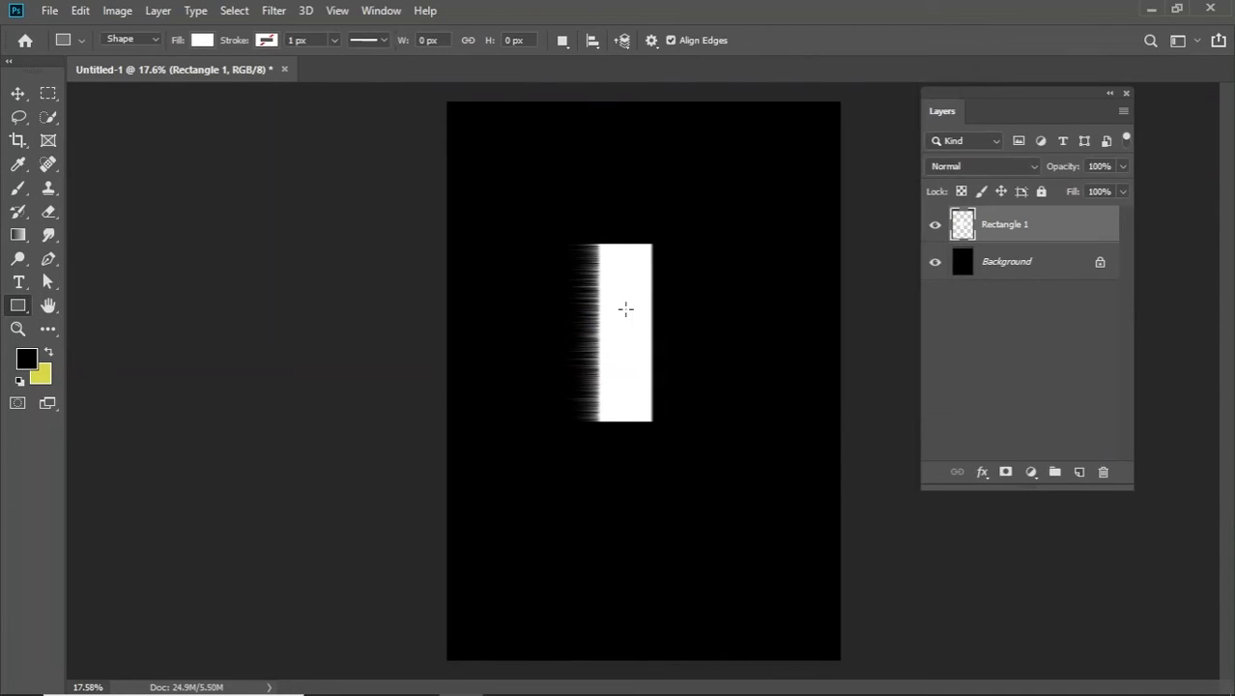
# Rotate the rectangle 90° clockwise and move it to the lower part of the canvas.
pyautogui.click(80, 11)
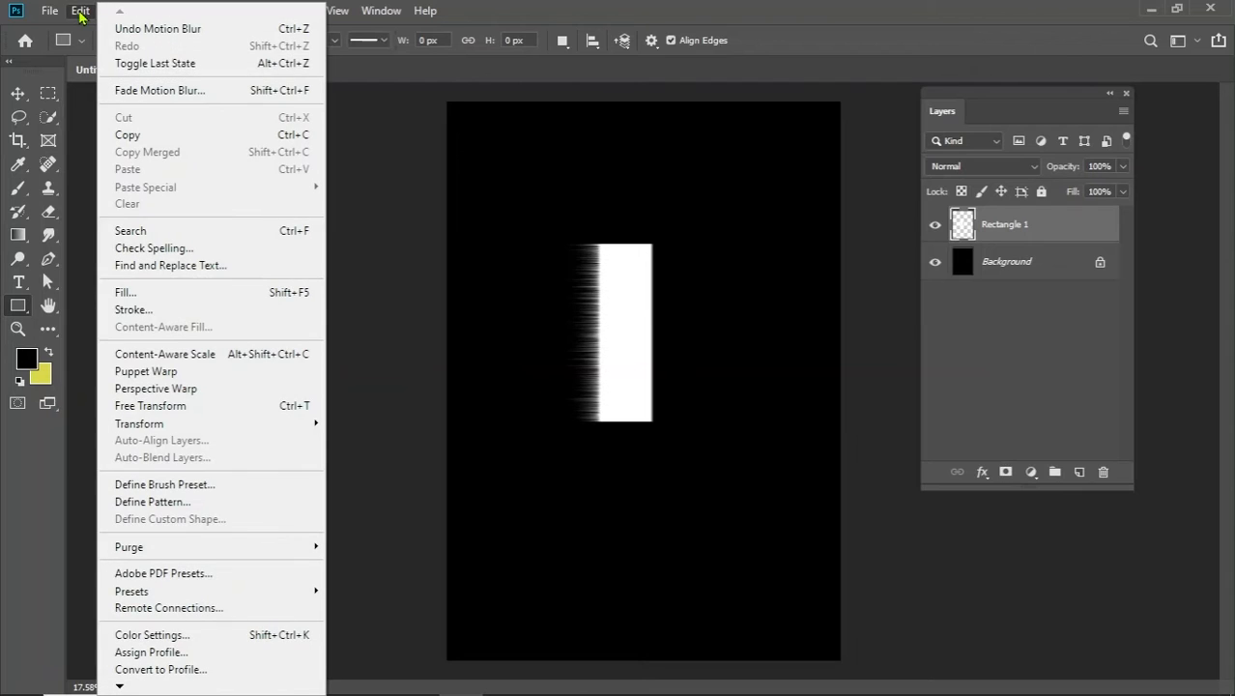
pyautogui.moveTo(150, 425)
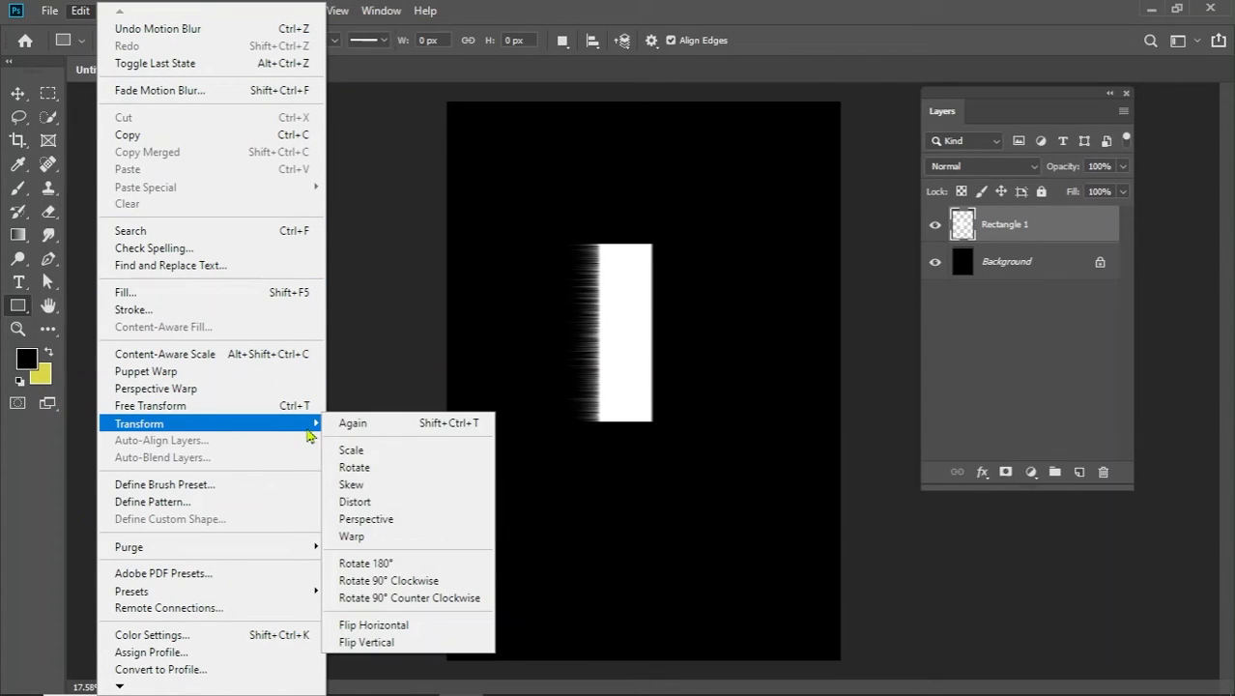
pyautogui.click(406, 582)
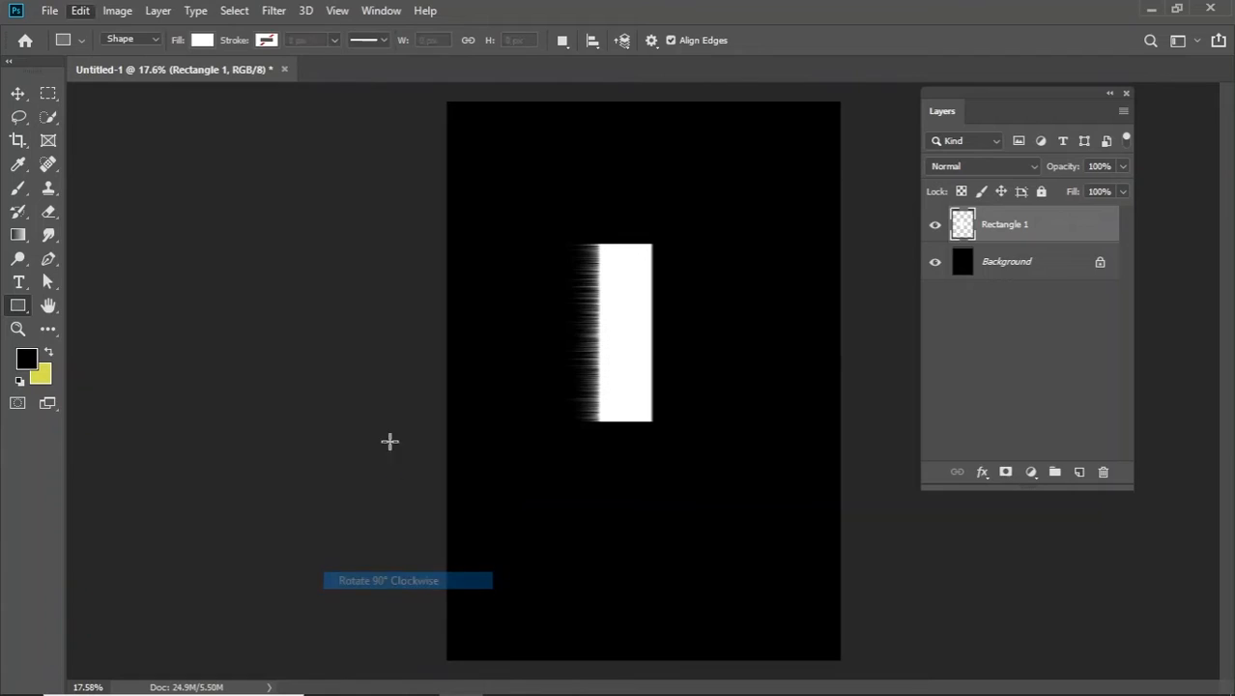
pyautogui.click(17, 93)
pyautogui.moveTo(626, 353); pyautogui.dragTo(590, 559)
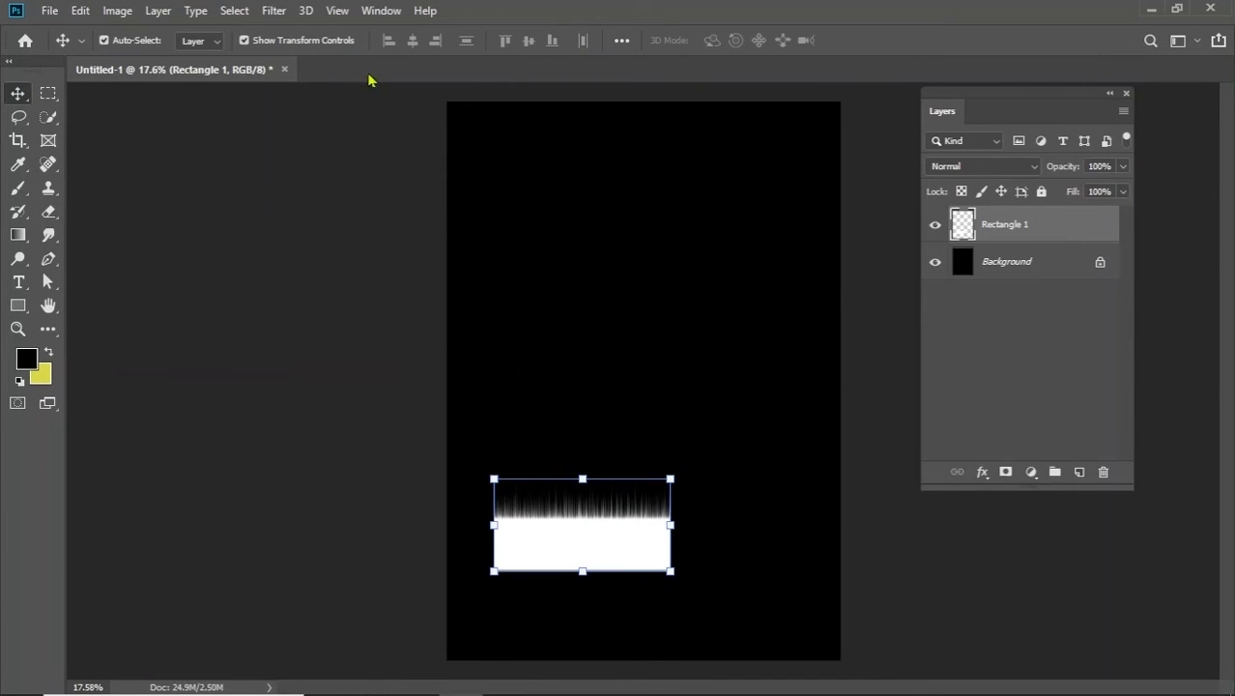
# Bend the rectangle with the Polar Coordinates filter using the Polar to Rectangular option.
pyautogui.click(274, 10)
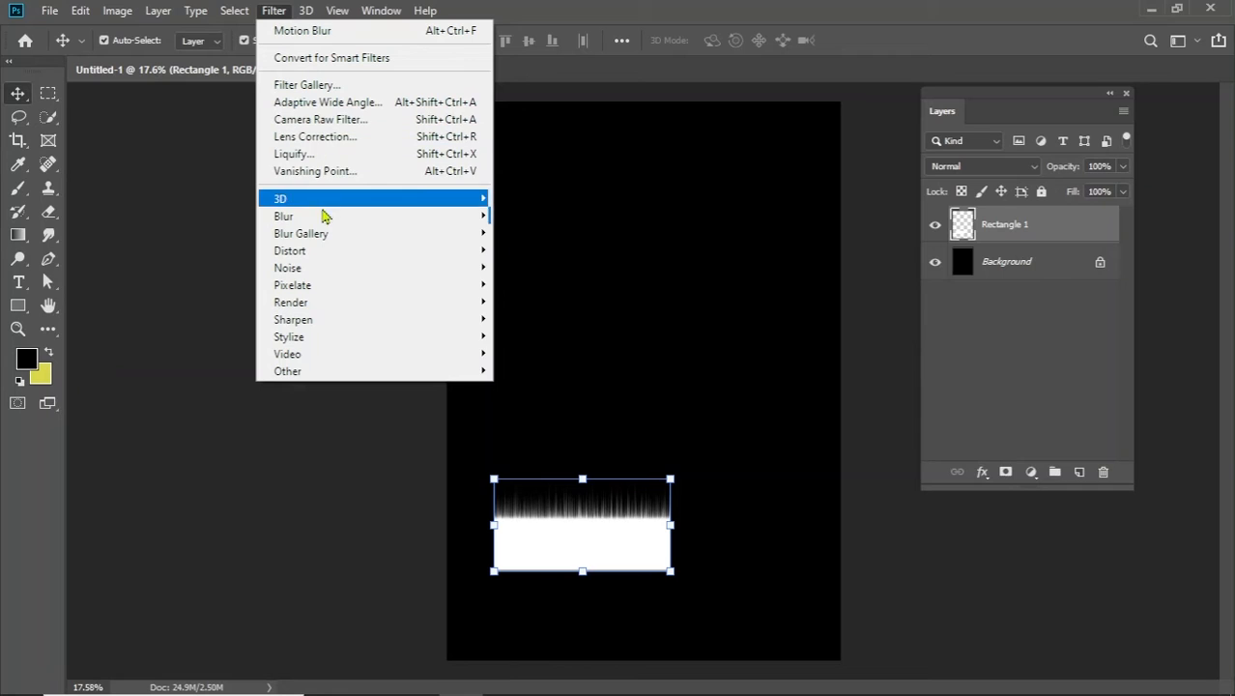
pyautogui.moveTo(325, 246)
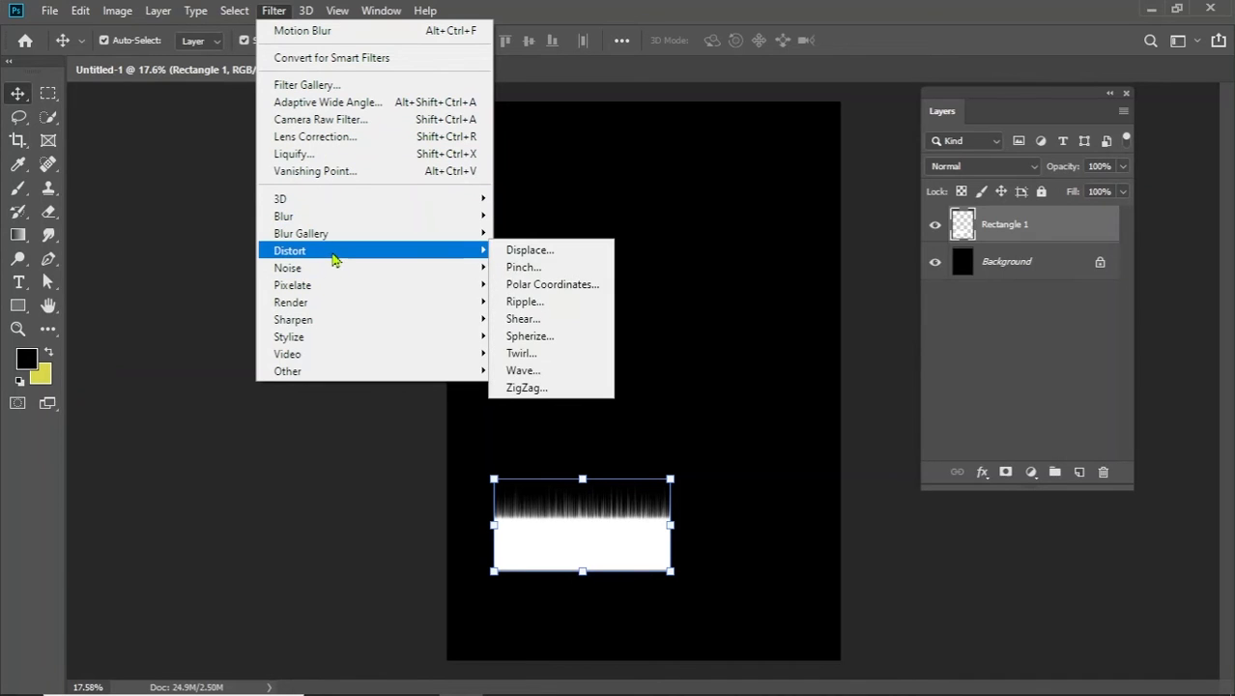
pyautogui.click(545, 285)
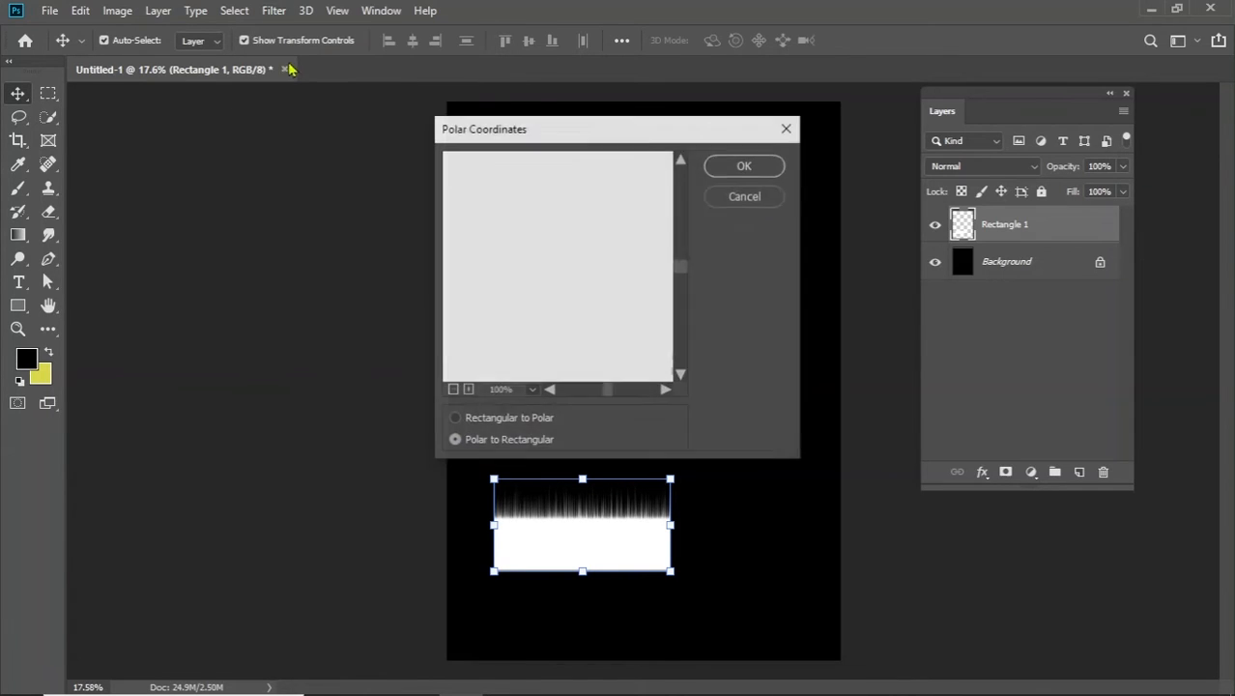
pyautogui.click(745, 167)
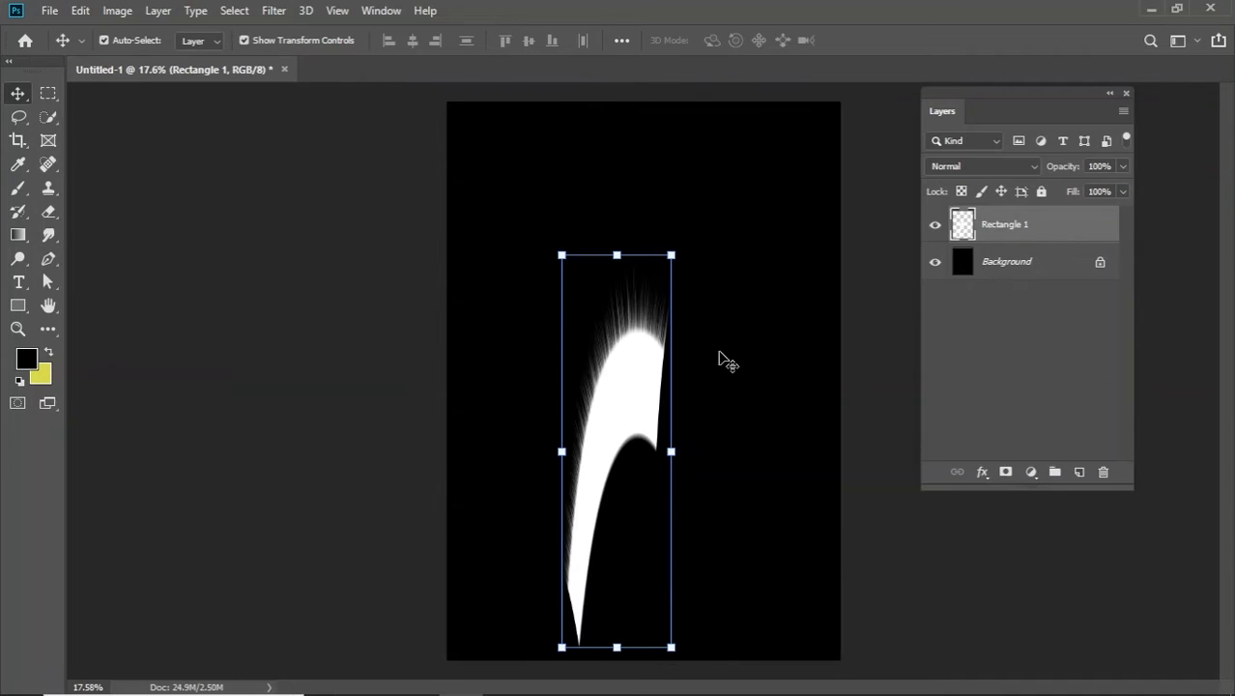
# Move the curved shape up and transform it to 92.66% width, 101.38% height and a rotation of -8.22°.
pyautogui.moveTo(628, 387); pyautogui.dragTo(648, 304)
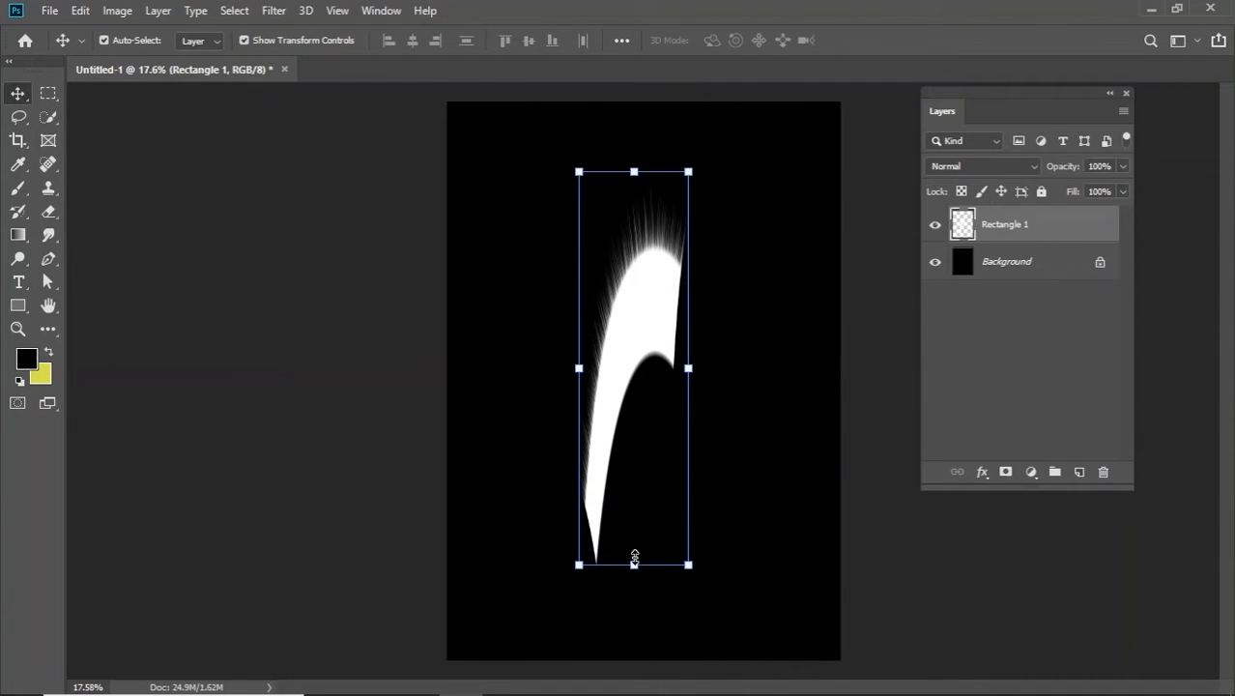
pyautogui.moveTo(634, 558)
pyautogui.mouseDown()
pyautogui.moveTo(642, 527)
pyautogui.moveTo(645, 572)
pyautogui.mouseUp()
pyautogui.moveTo(689, 367); pyautogui.dragTo(680, 370)
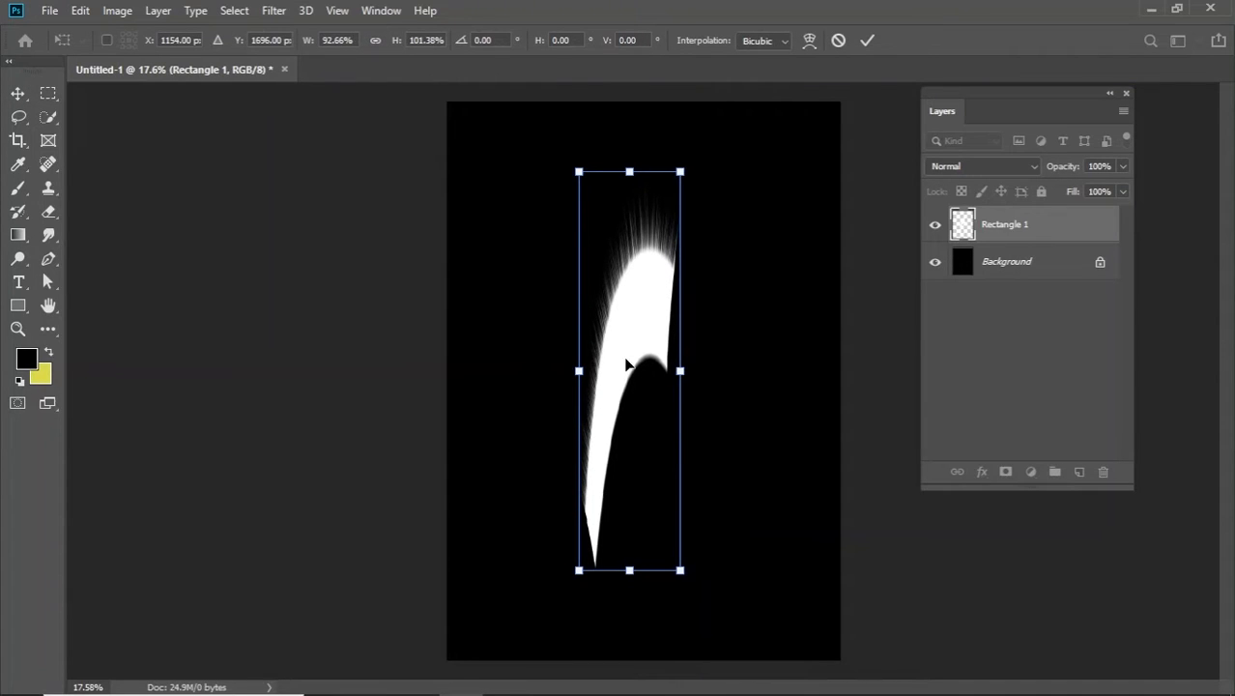
pyautogui.moveTo(694, 585); pyautogui.dragTo(721, 568)
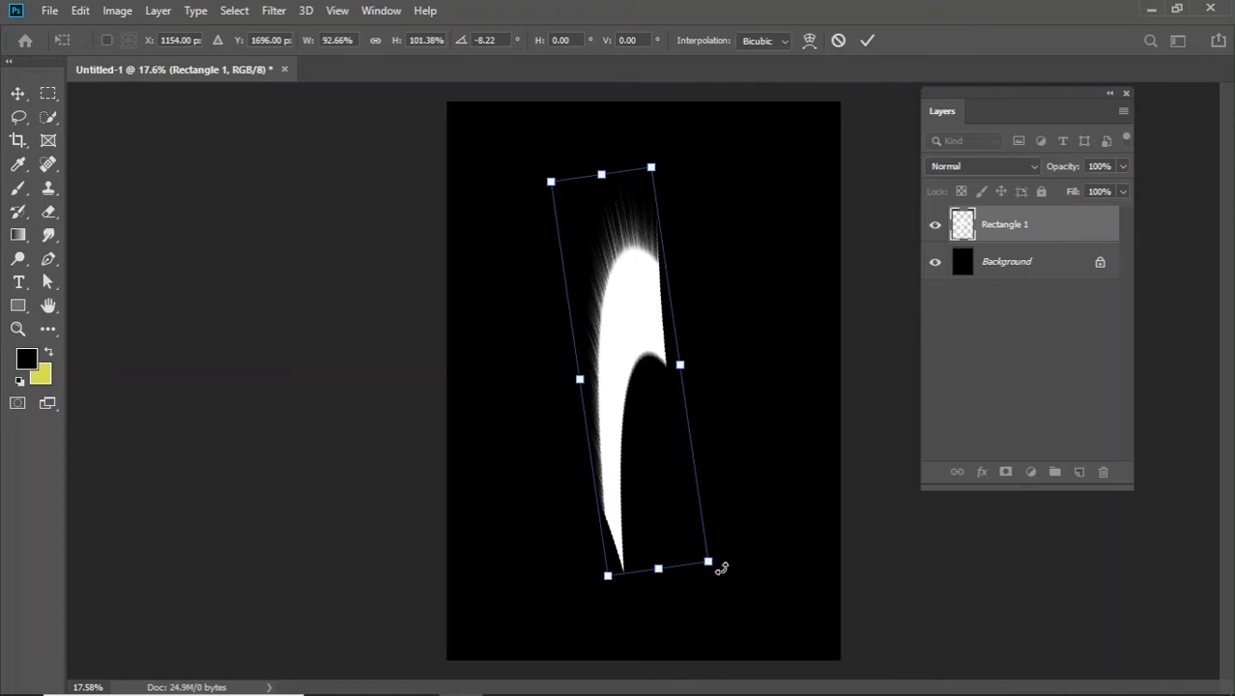
pyautogui.click(866, 39)
# Mask the curved shape with a rectangular selection so that only its feathered left edge stays visible.
pyautogui.click(49, 93)
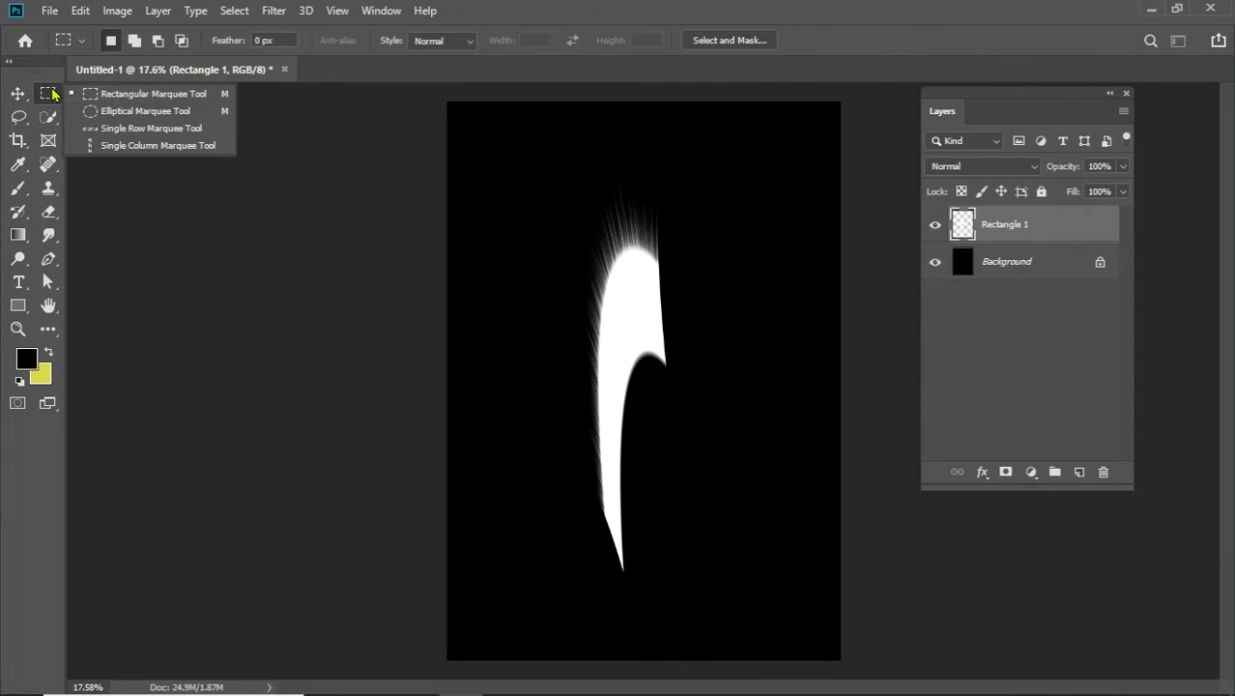
pyautogui.click(145, 90)
pyautogui.moveTo(531, 208); pyautogui.dragTo(606, 510)
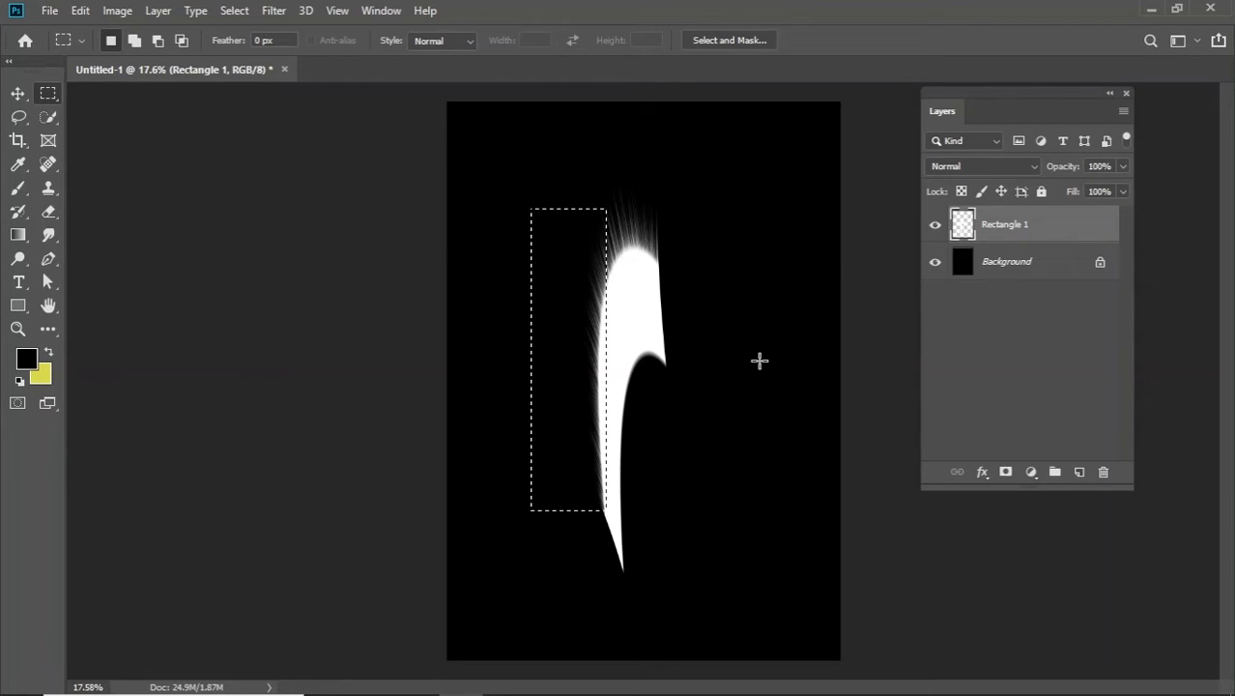
pyautogui.click(1006, 473)
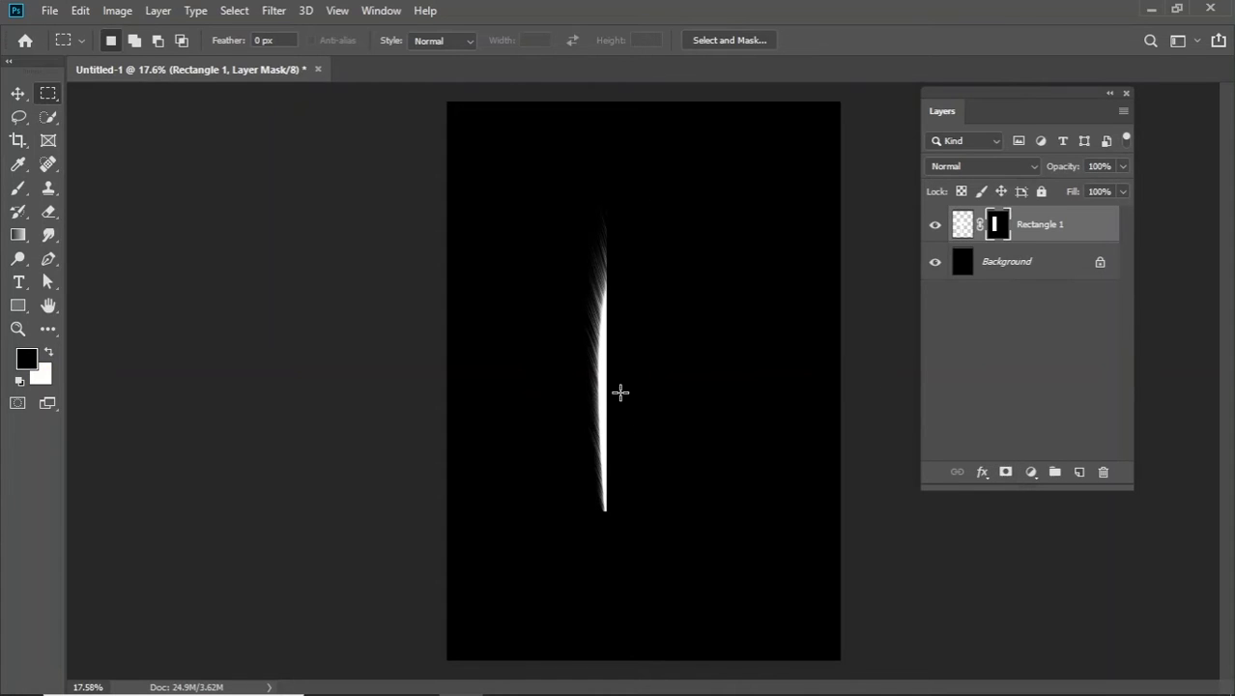
# Duplicate the masked feather half and flip the copy horizontally.
pyautogui.click(17, 93)
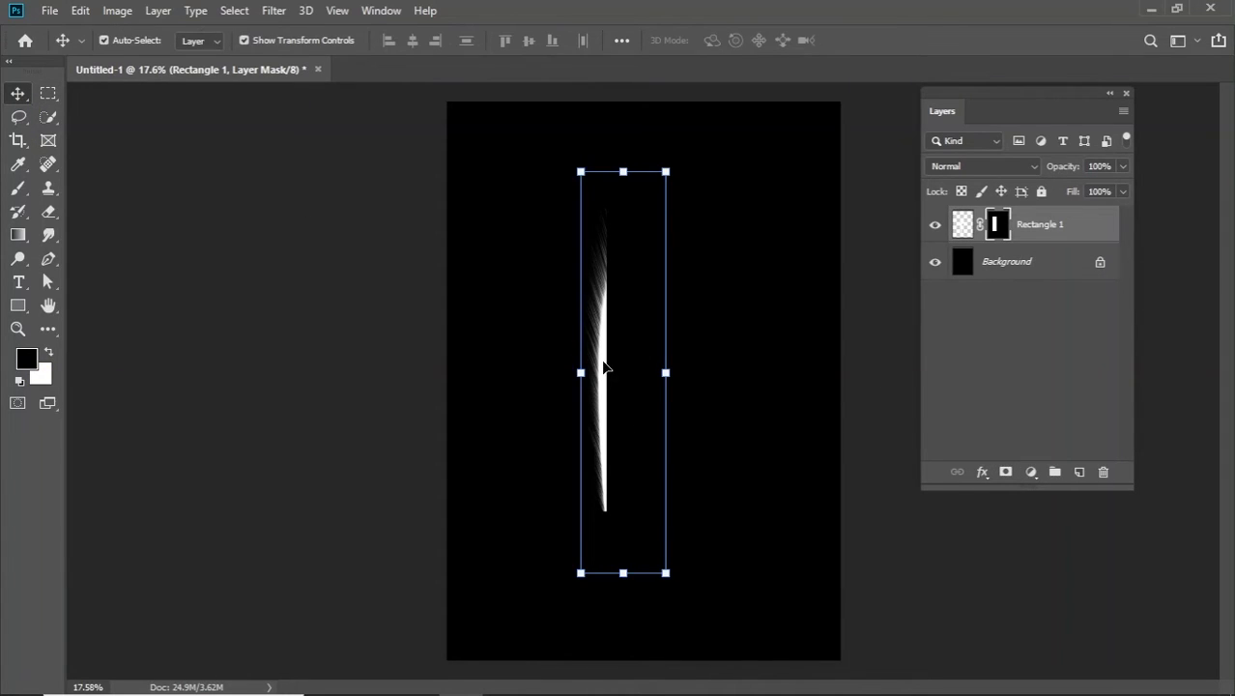
pyautogui.moveTo(1039, 226); pyautogui.dragTo(1079, 472)
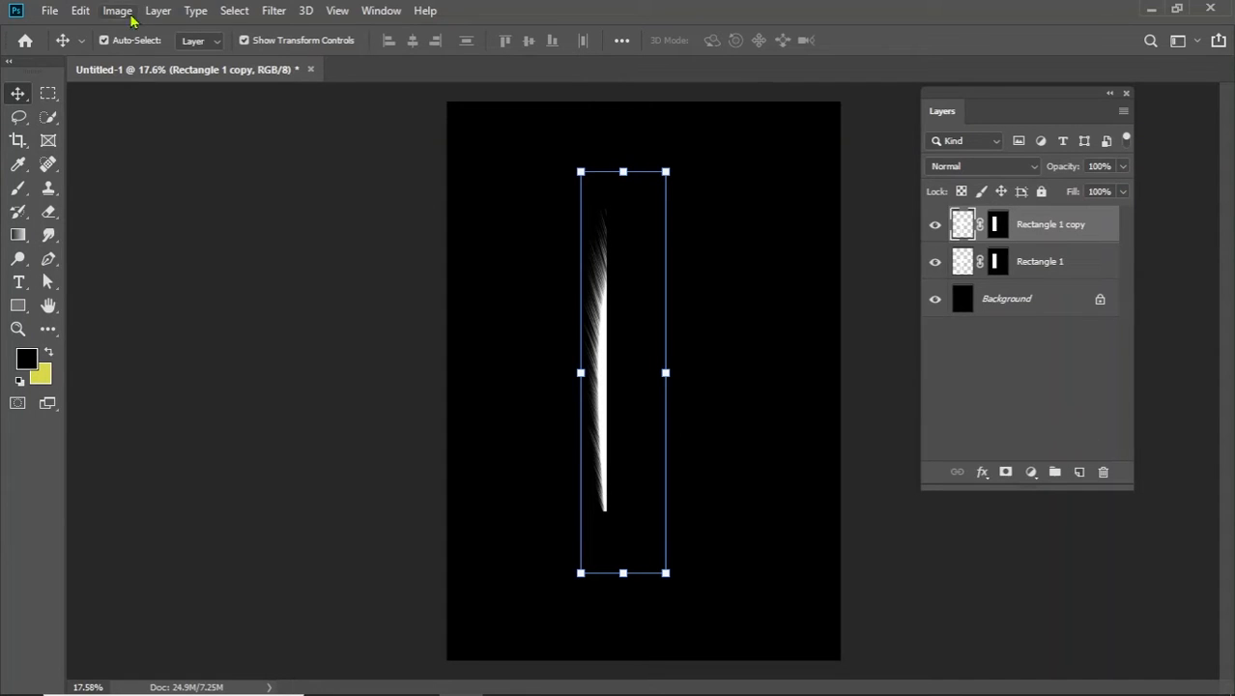
pyautogui.click(82, 10)
pyautogui.moveTo(174, 425)
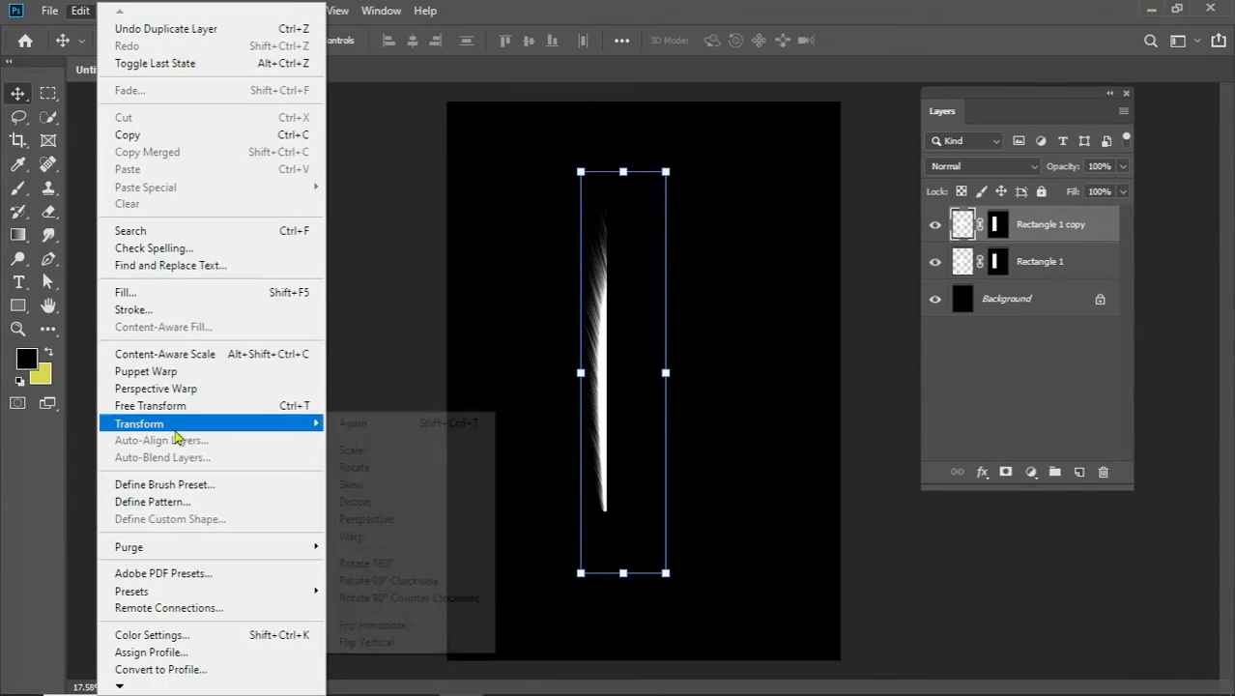
pyautogui.click(375, 628)
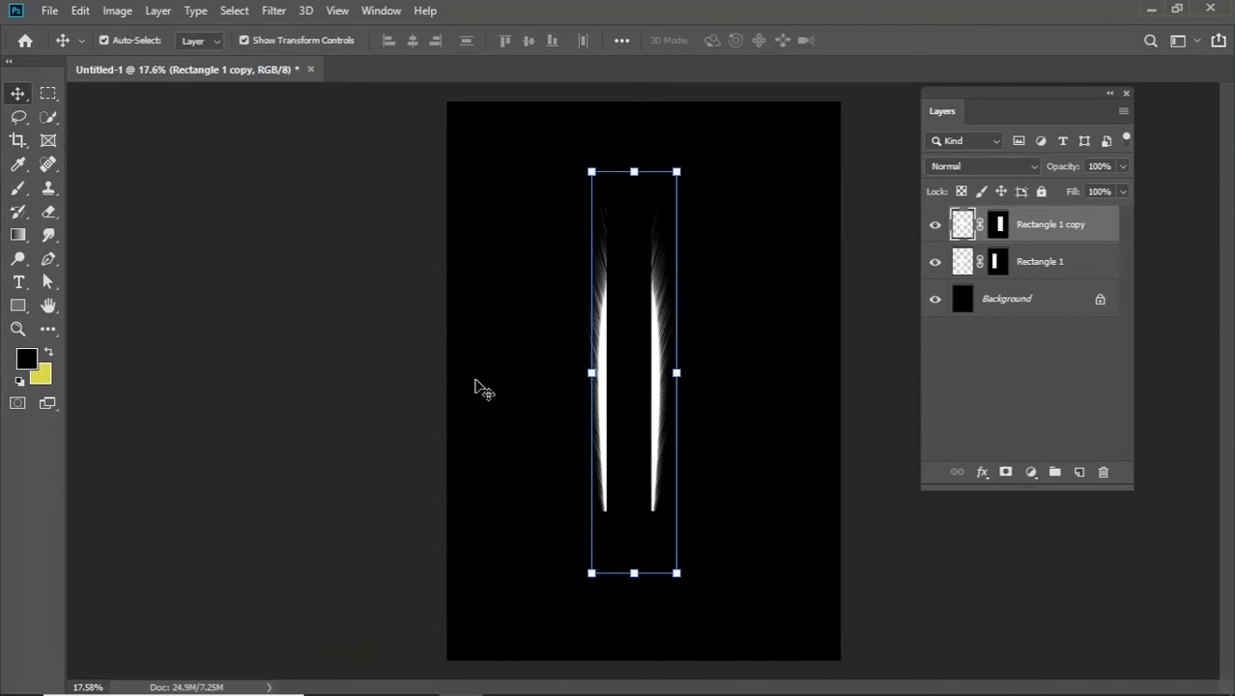
# Move the flipped copy left against the original half, nudging it until the gap between them closes.
pyautogui.click(725, 320)
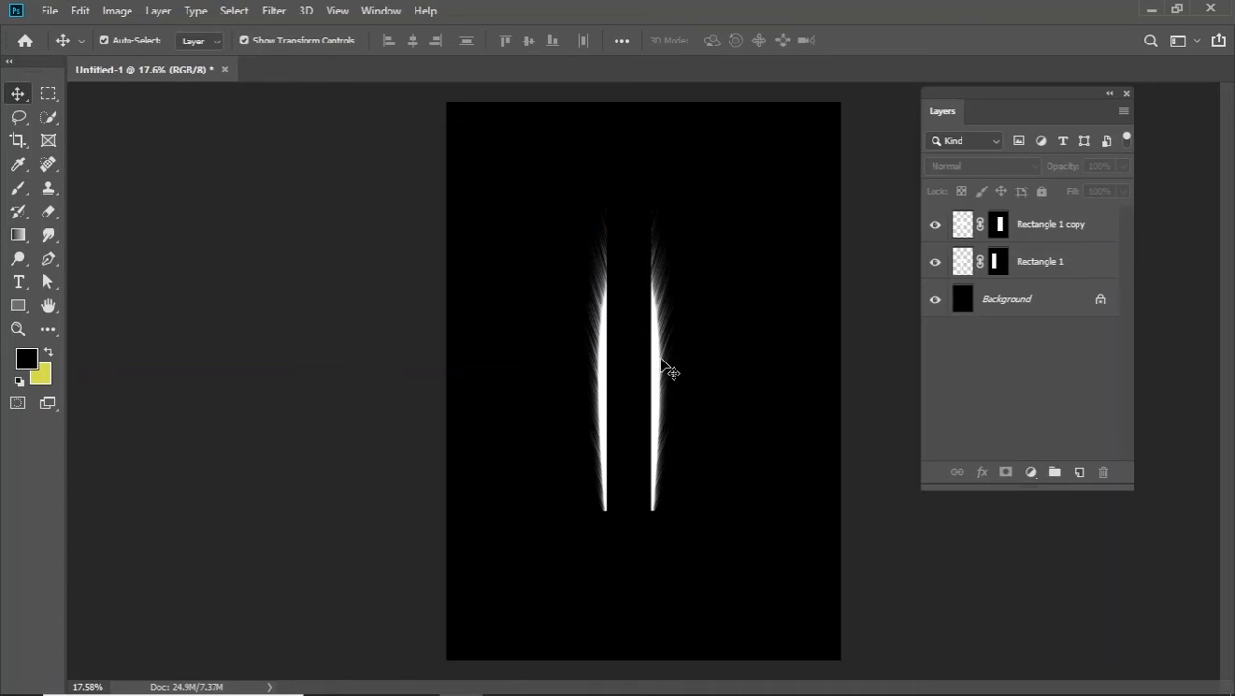
pyautogui.moveTo(659, 363); pyautogui.dragTo(608, 363)
pyautogui.scroll(5, 606, 378)
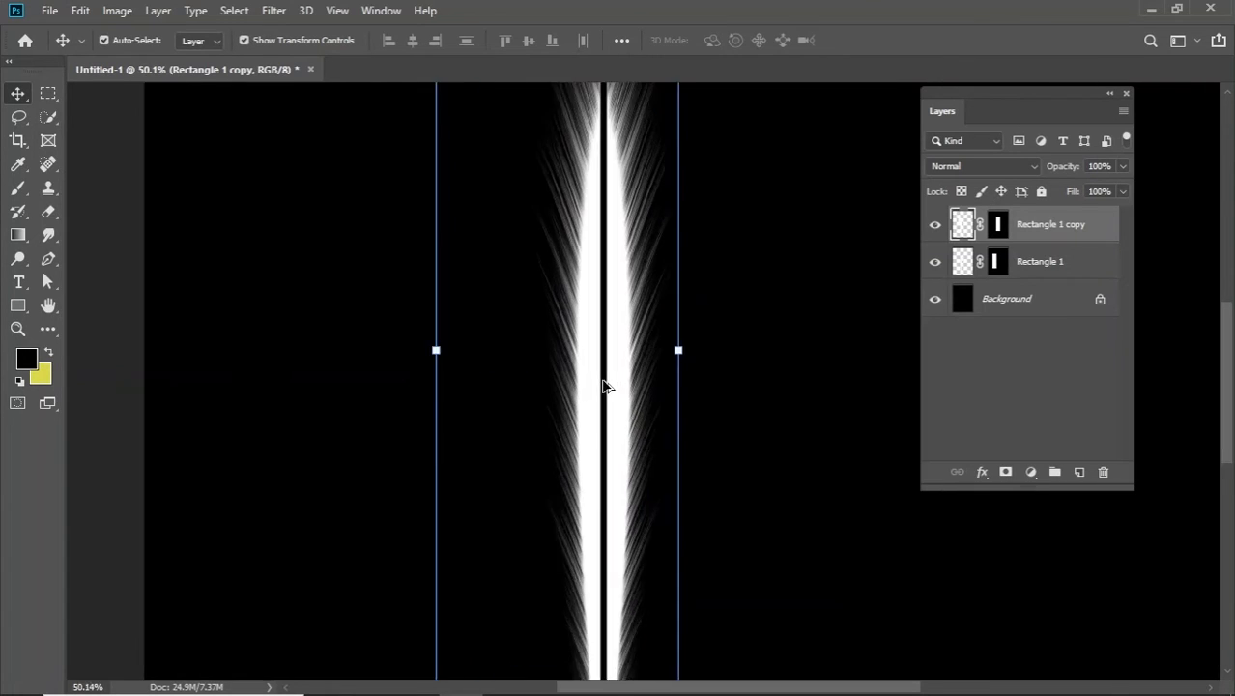
pyautogui.scroll(2, 609, 382)
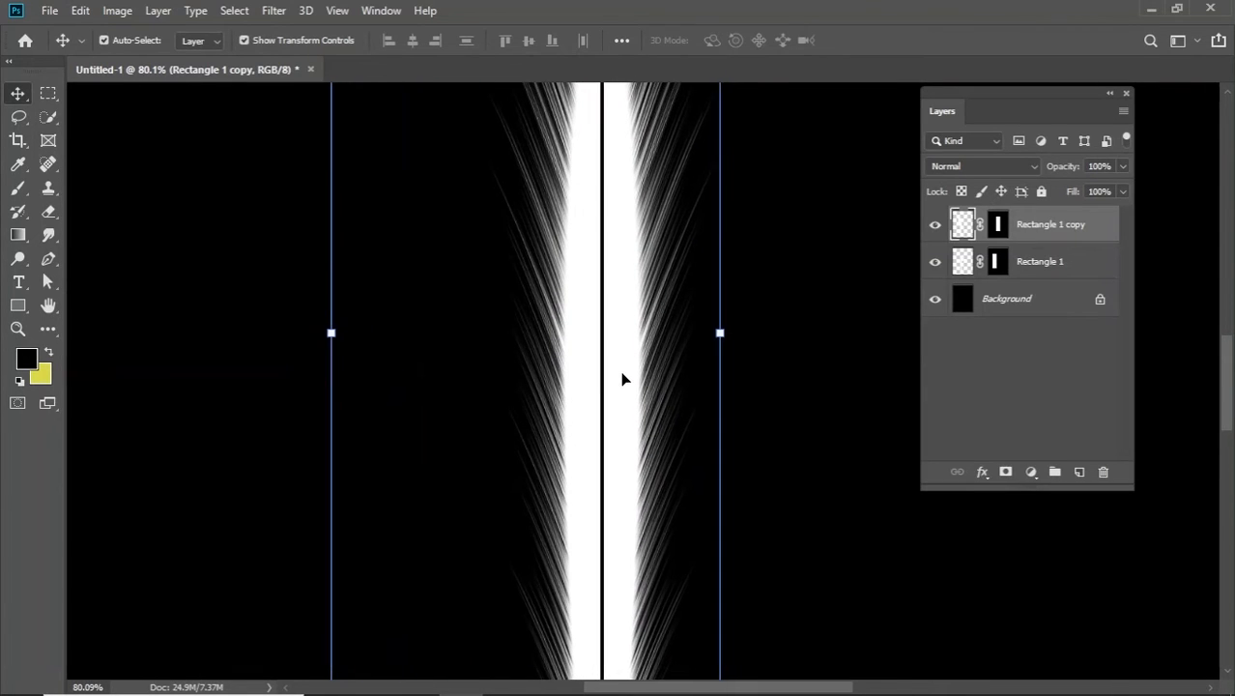
pyautogui.press('Left')
pyautogui.press('Left')
pyautogui.press('Left')
pyautogui.press('Left')
pyautogui.press('Left')
pyautogui.press('Left')
pyautogui.press('Left')
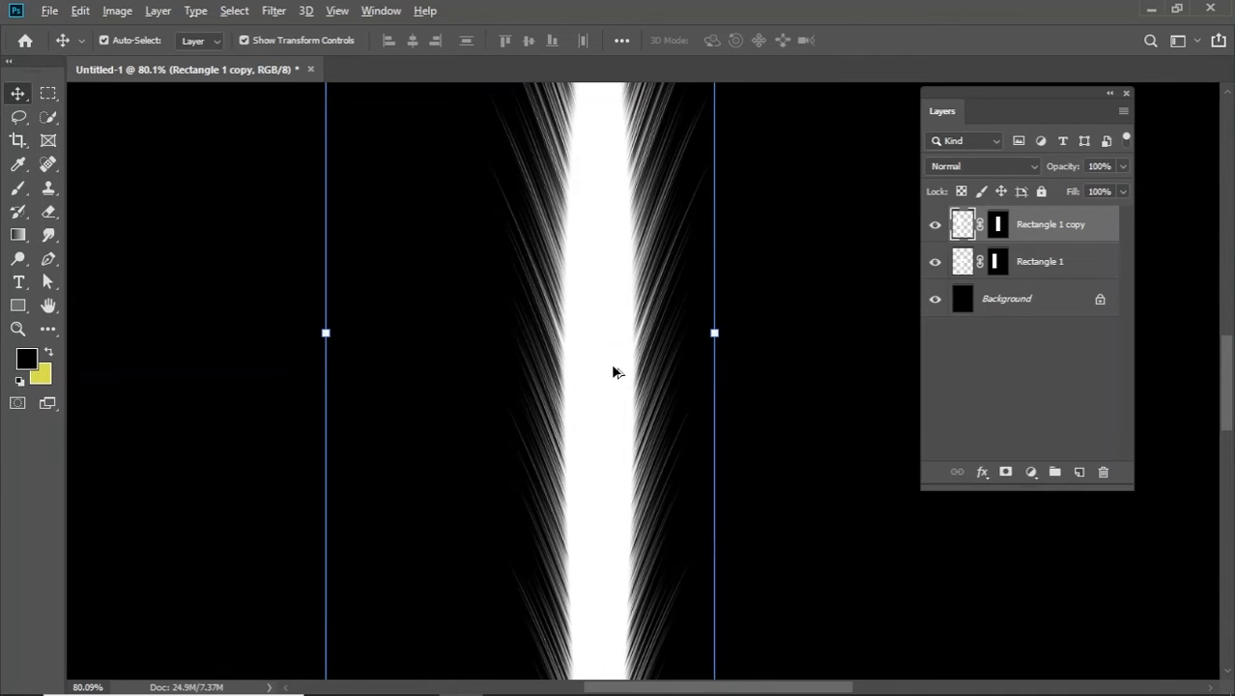
# Select both feather halves together and move the feather up to the upper middle of the canvas.
pyautogui.scroll(-5, 612, 372)
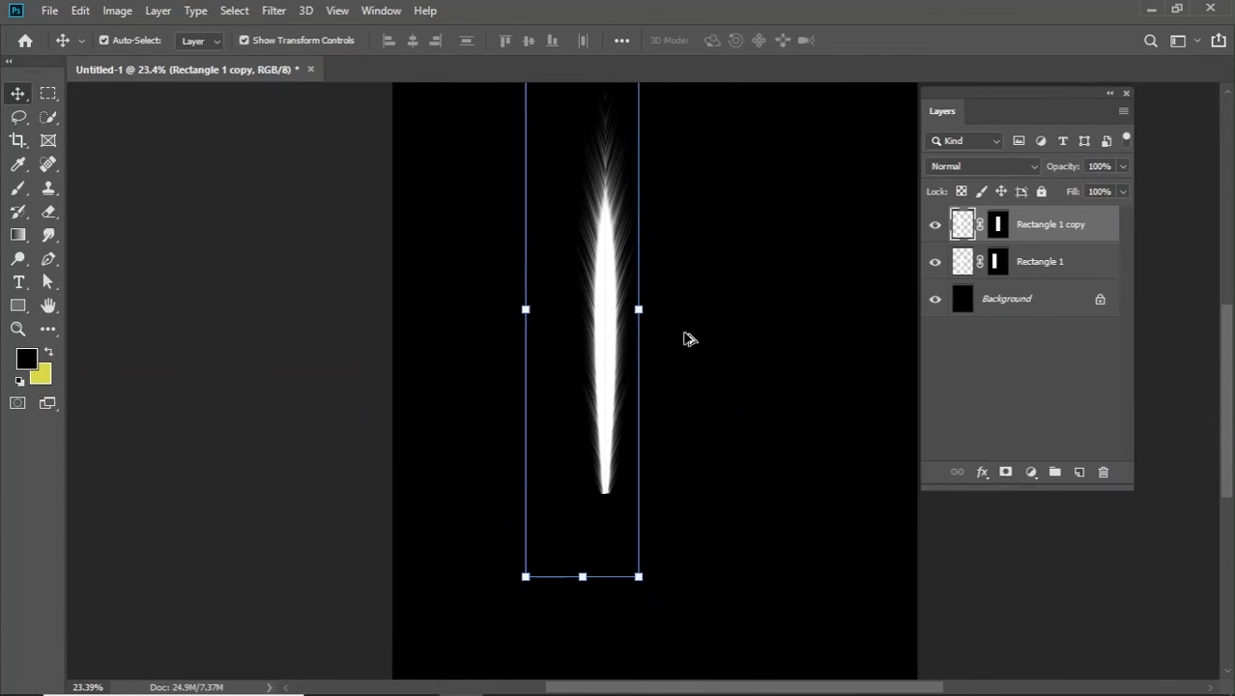
pyautogui.scroll(-2, 688, 338)
pyautogui.click(688, 409)
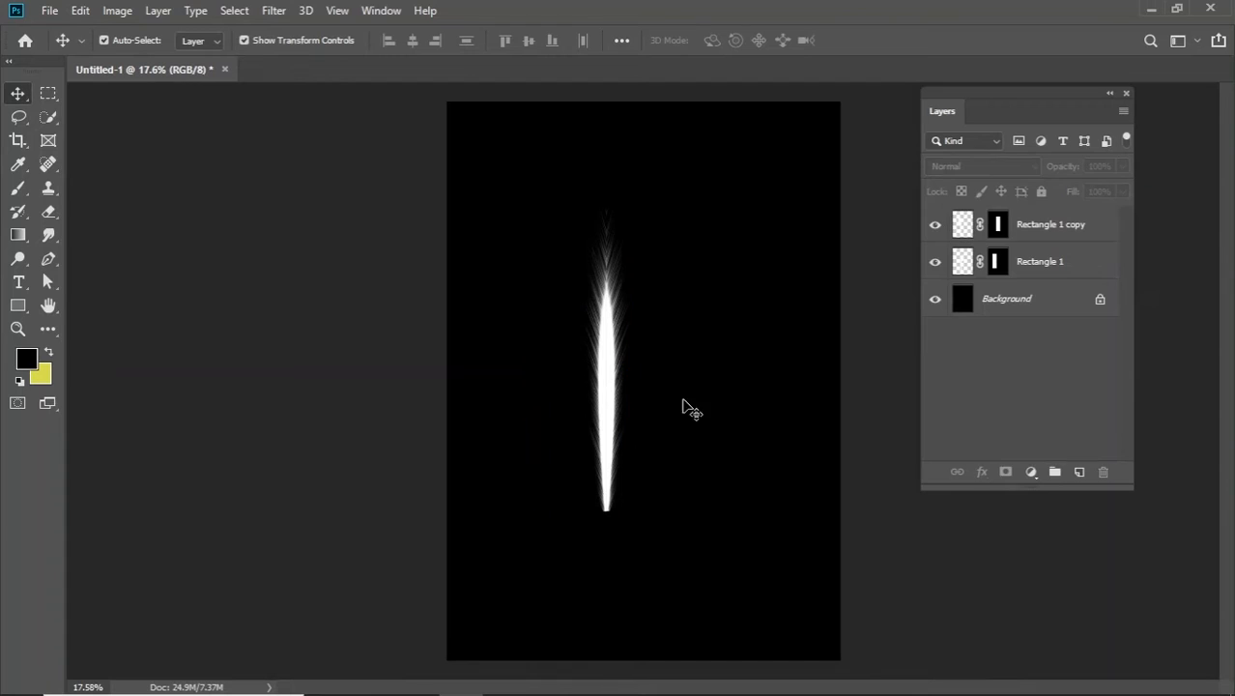
pyautogui.moveTo(657, 400); pyautogui.dragTo(567, 476)
pyautogui.moveTo(612, 413); pyautogui.dragTo(620, 350)
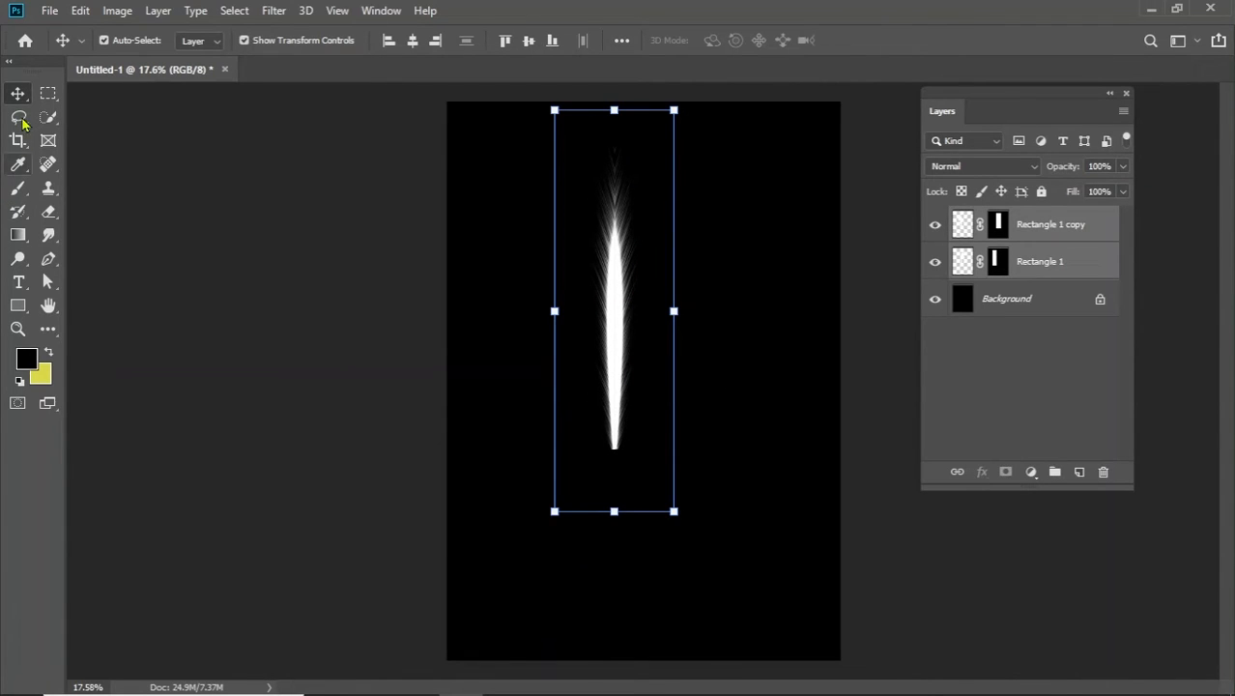
# Draw a thin white rectangle about 30 px wide and 1326 px tall as the quill, running from the feather's lower half to below its base.
pyautogui.click(16, 308)
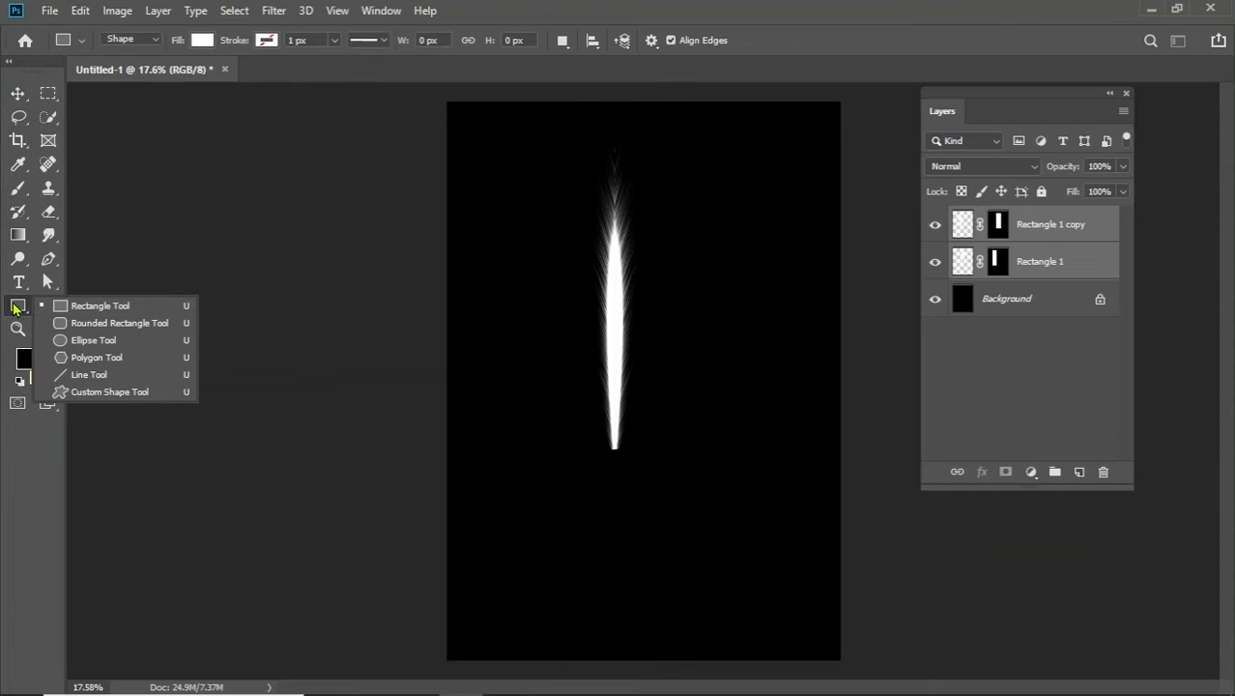
pyautogui.click(97, 305)
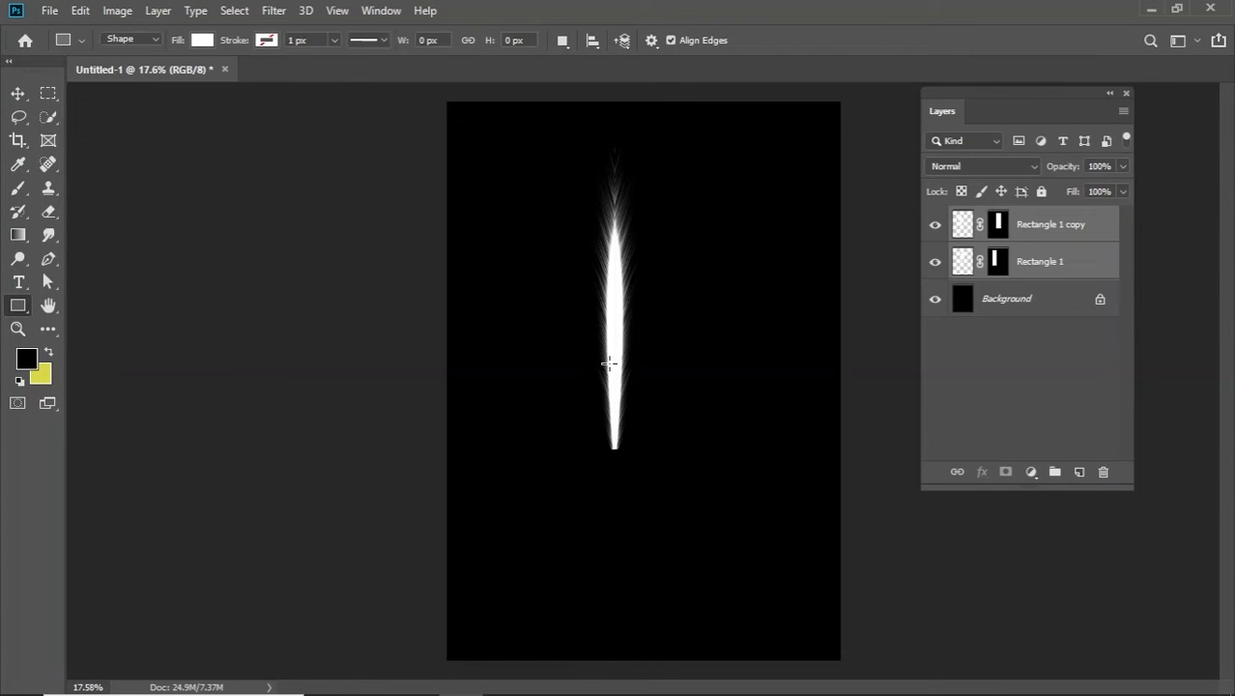
pyautogui.moveTo(608, 363)
pyautogui.mouseDown()
pyautogui.moveTo(629, 524)
pyautogui.moveTo(612, 575)
pyautogui.mouseUp()
pyautogui.scroll(2, 649, 473)
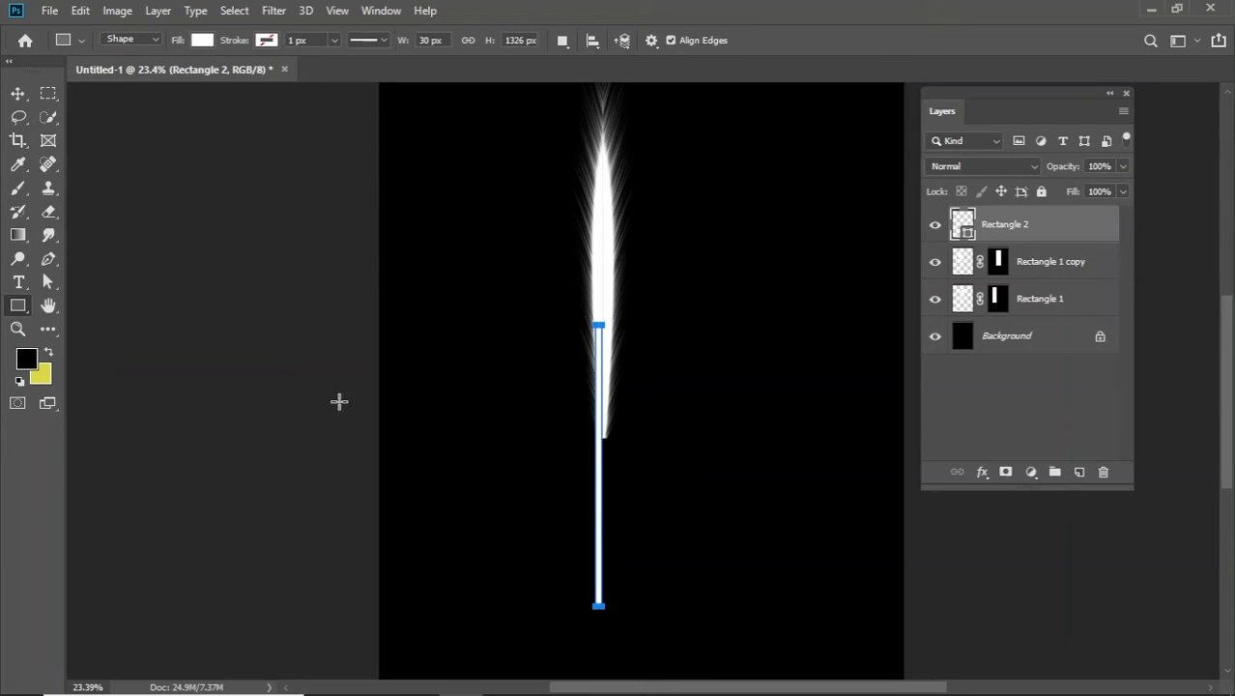
# Nudge the thin quill rectangle right until it is centred under the feather, and deselect it.
pyautogui.click(17, 94)
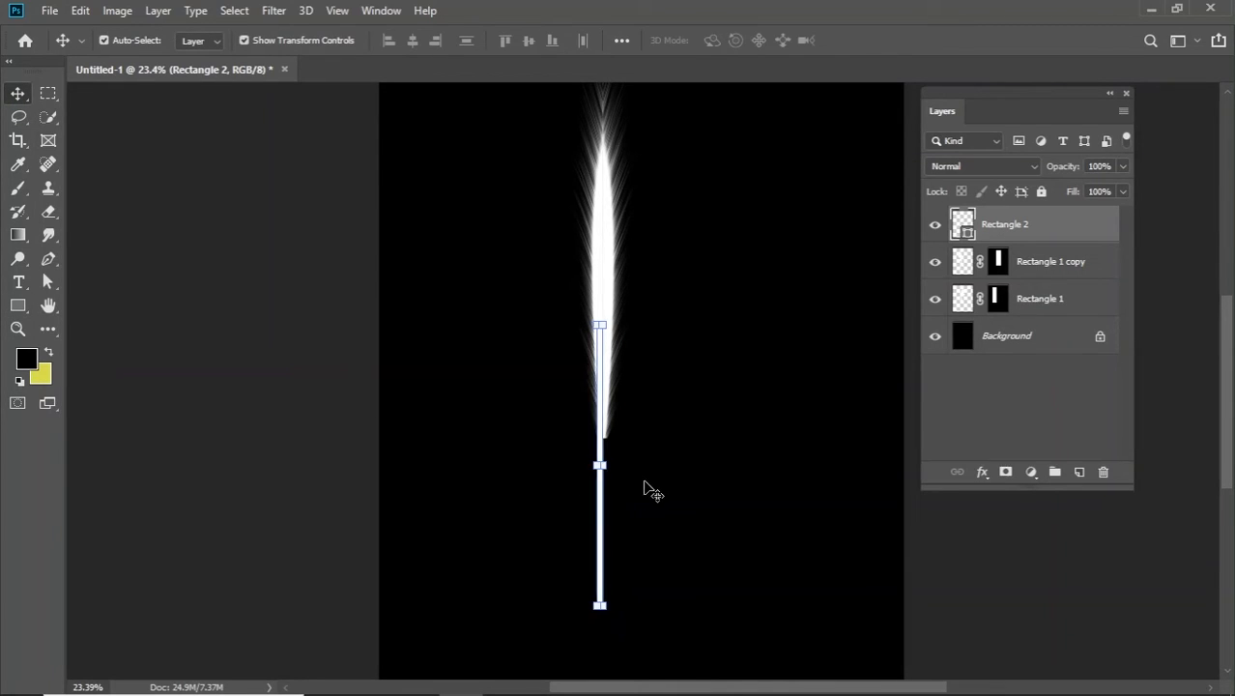
pyautogui.press('Right')
pyautogui.press('Right')
pyautogui.press('Right')
pyautogui.press('Right')
pyautogui.press('Right')
pyautogui.press('Right')
pyautogui.press('Right')
pyautogui.press('Right')
pyautogui.press('Right')
pyautogui.press('Right')
pyautogui.press('Right')
pyautogui.press('Right')
pyautogui.scroll(-1, 544, 324)
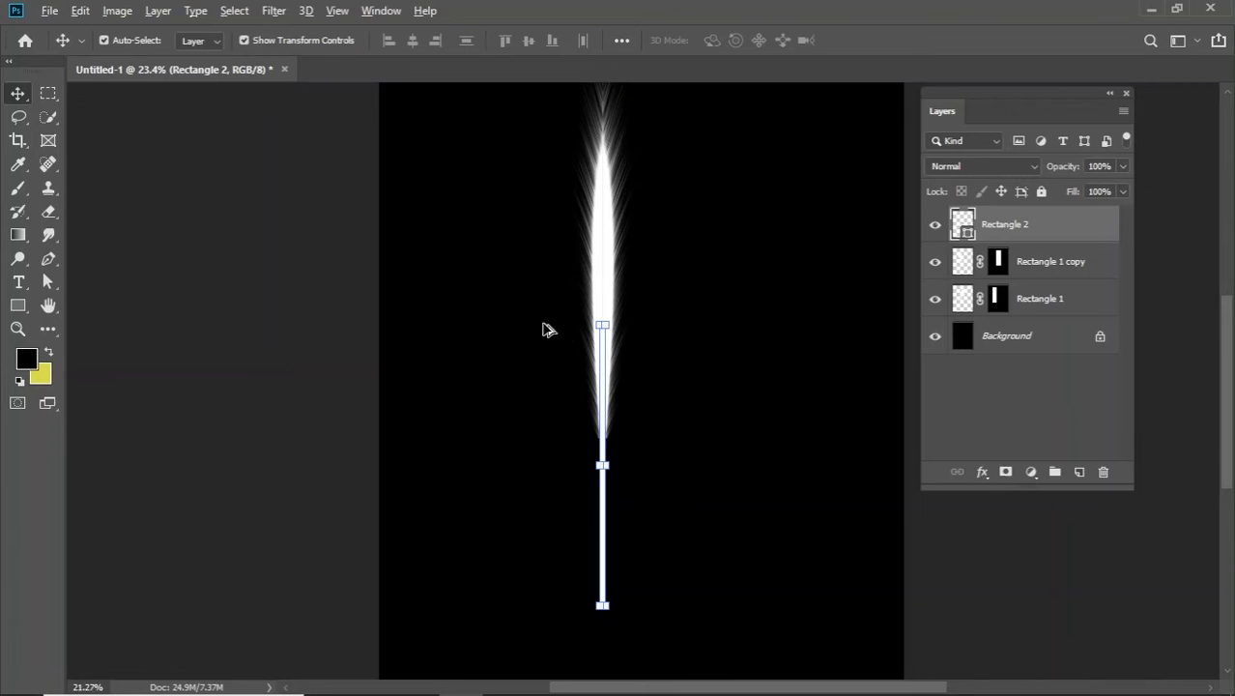
pyautogui.click(680, 309)
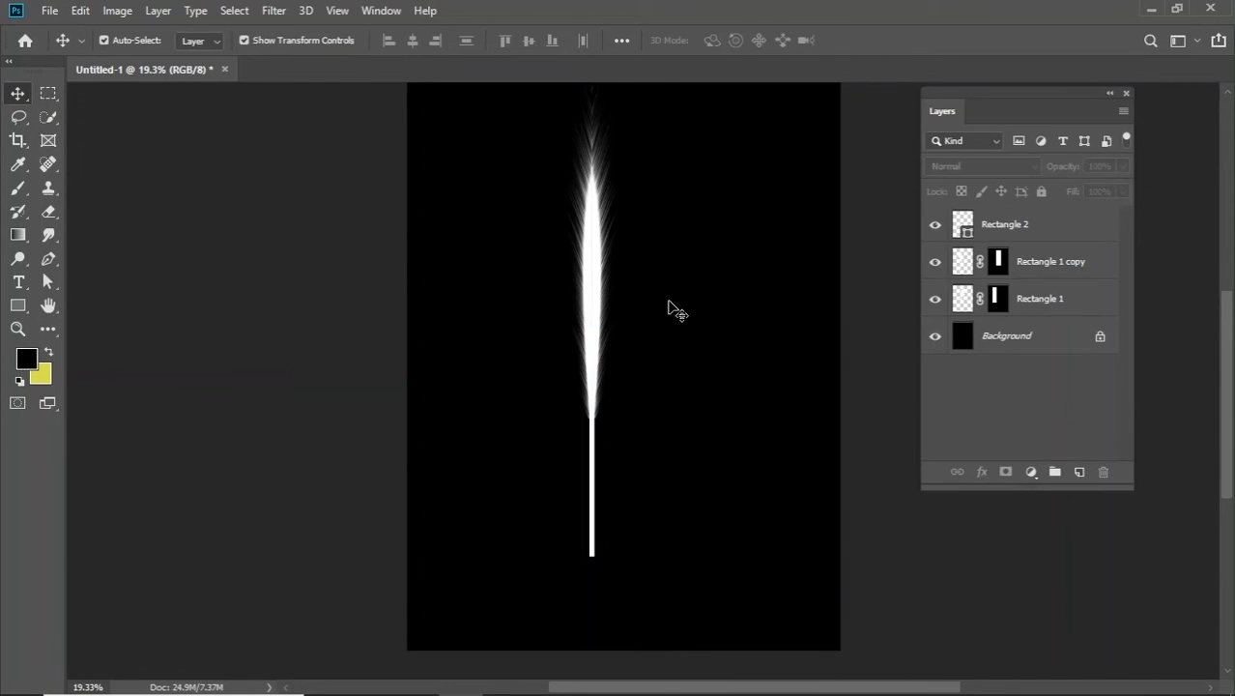
# Merge the quill rectangle and both feather halves into a single layer.
pyautogui.click(1054, 232)
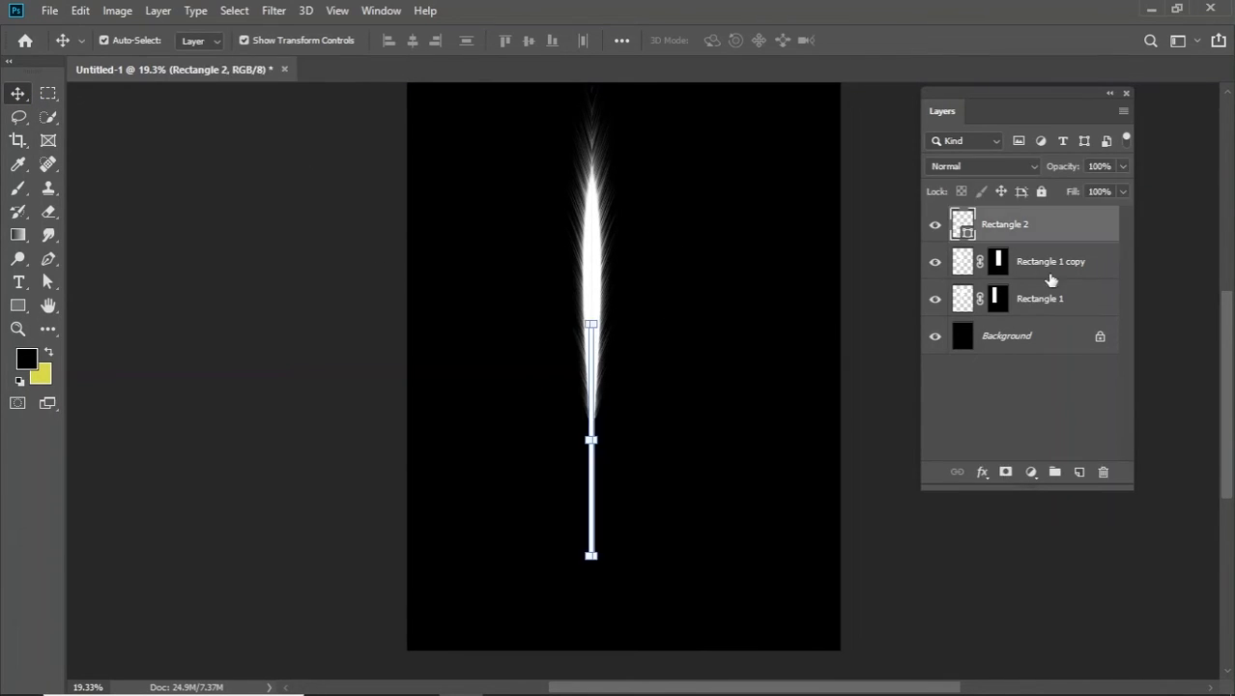
pyautogui.keyDown('shift'); pyautogui.click(1051, 303); pyautogui.keyUp('shift')
pyautogui.rightClick(1041, 269)
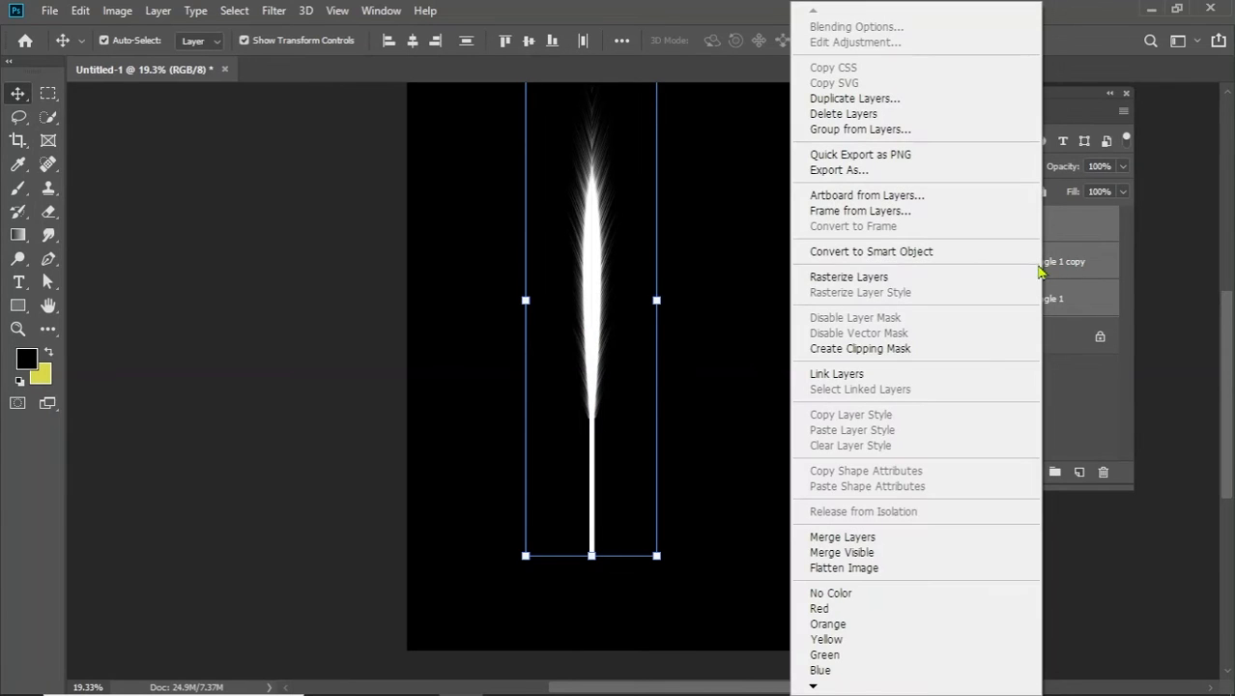
pyautogui.click(869, 537)
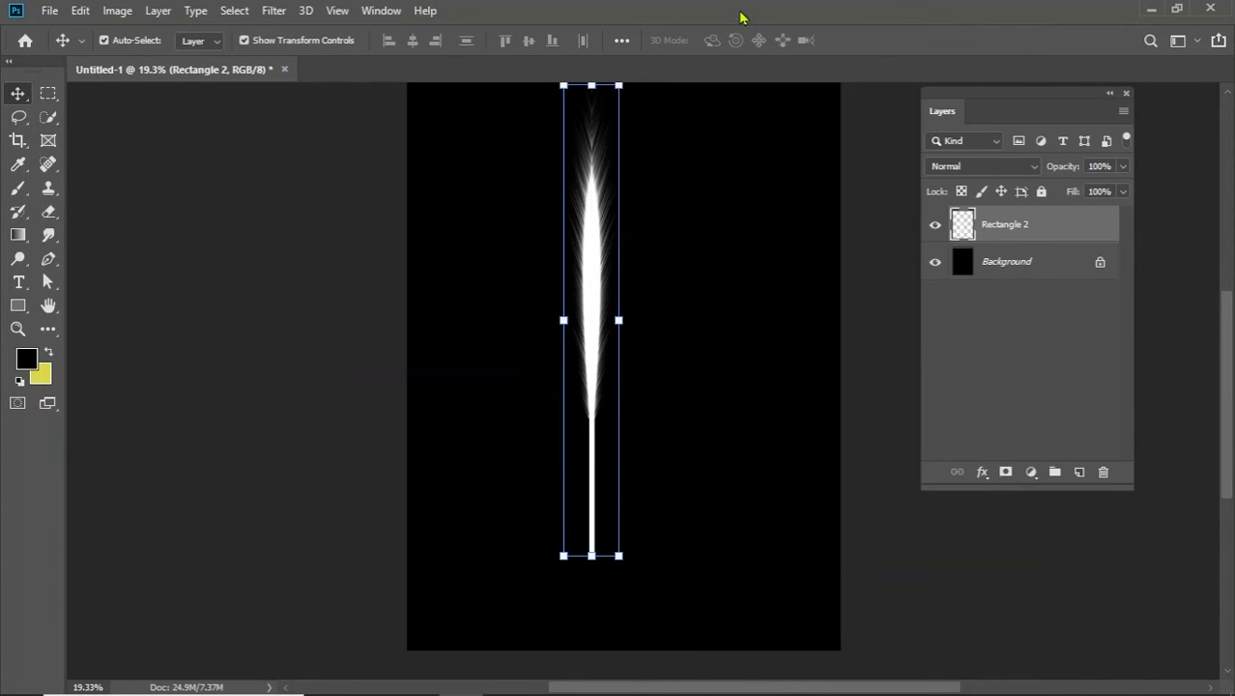
# Start a custom warp on the merged feather and bend its middle and lower shaft to the left into an arc.
pyautogui.click(82, 12)
pyautogui.moveTo(166, 430)
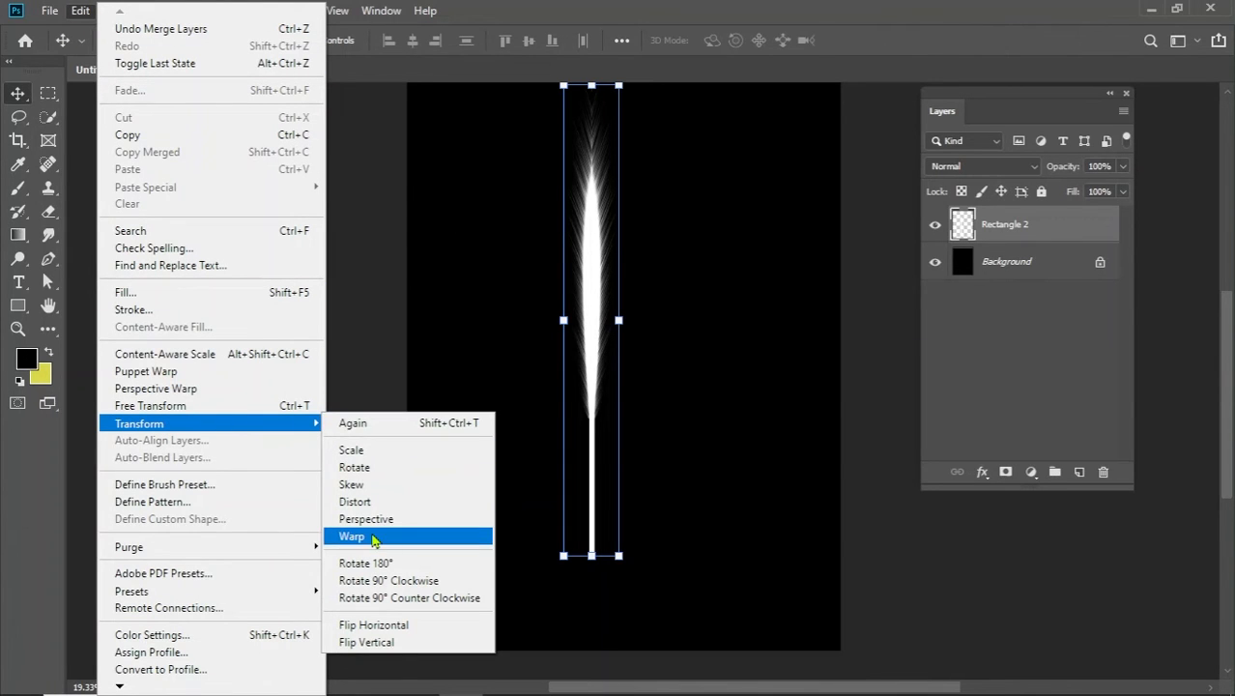
pyautogui.click(375, 536)
pyautogui.moveTo(621, 244); pyautogui.dragTo(475, 246)
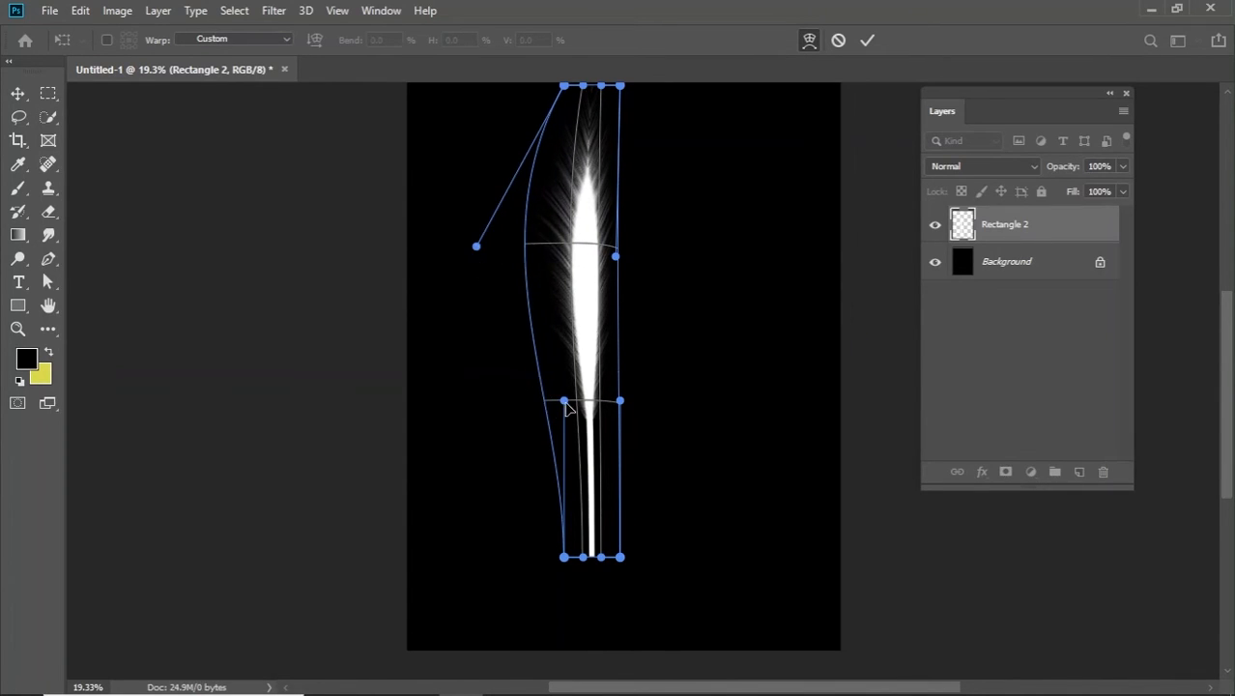
pyautogui.moveTo(565, 401); pyautogui.dragTo(470, 413)
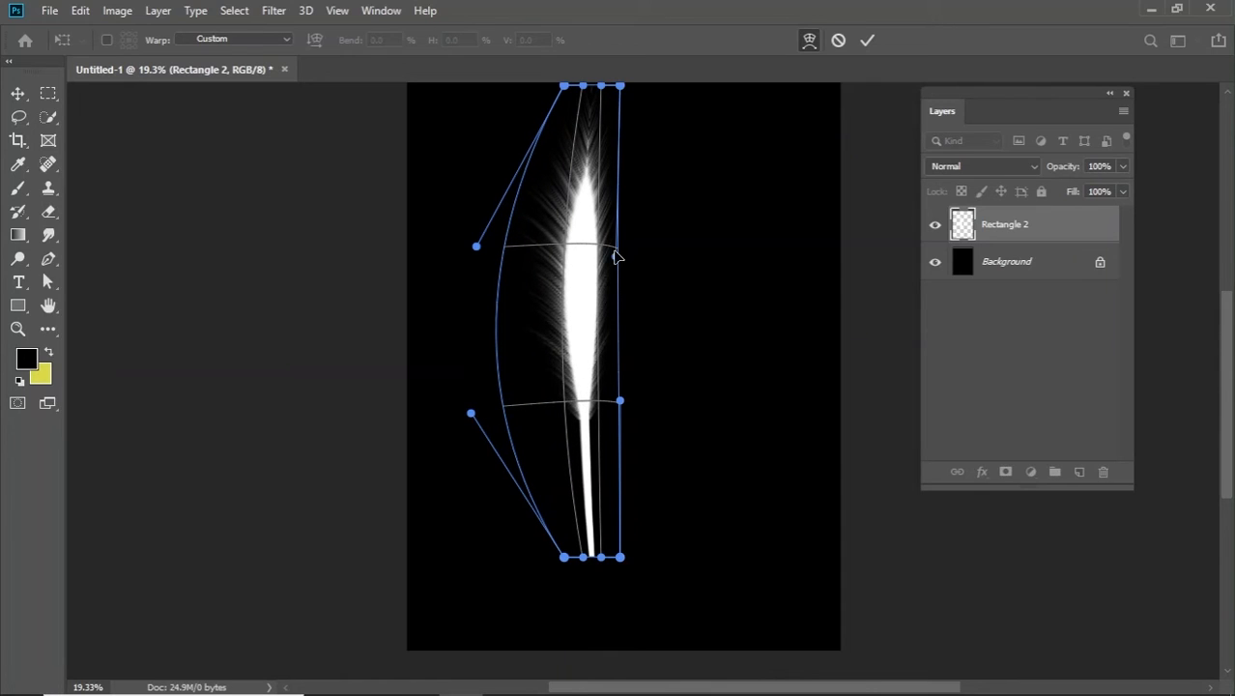
pyautogui.moveTo(586, 252); pyautogui.dragTo(551, 252)
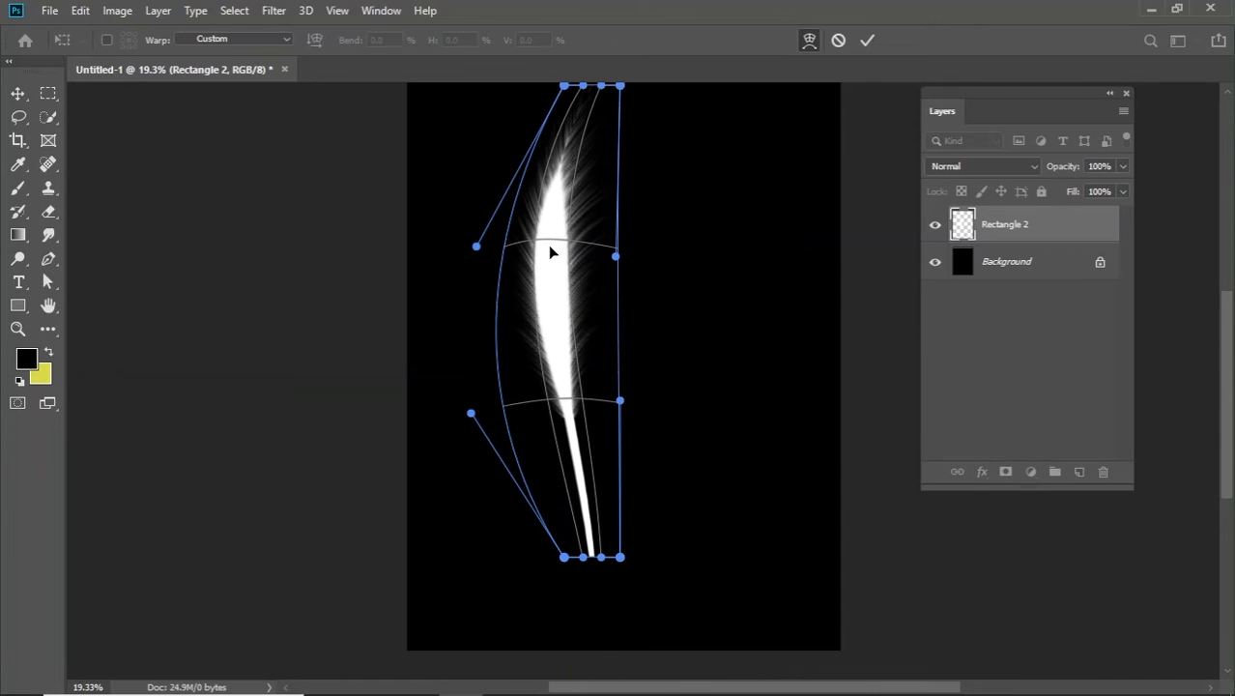
pyautogui.moveTo(570, 383); pyautogui.dragTo(548, 396)
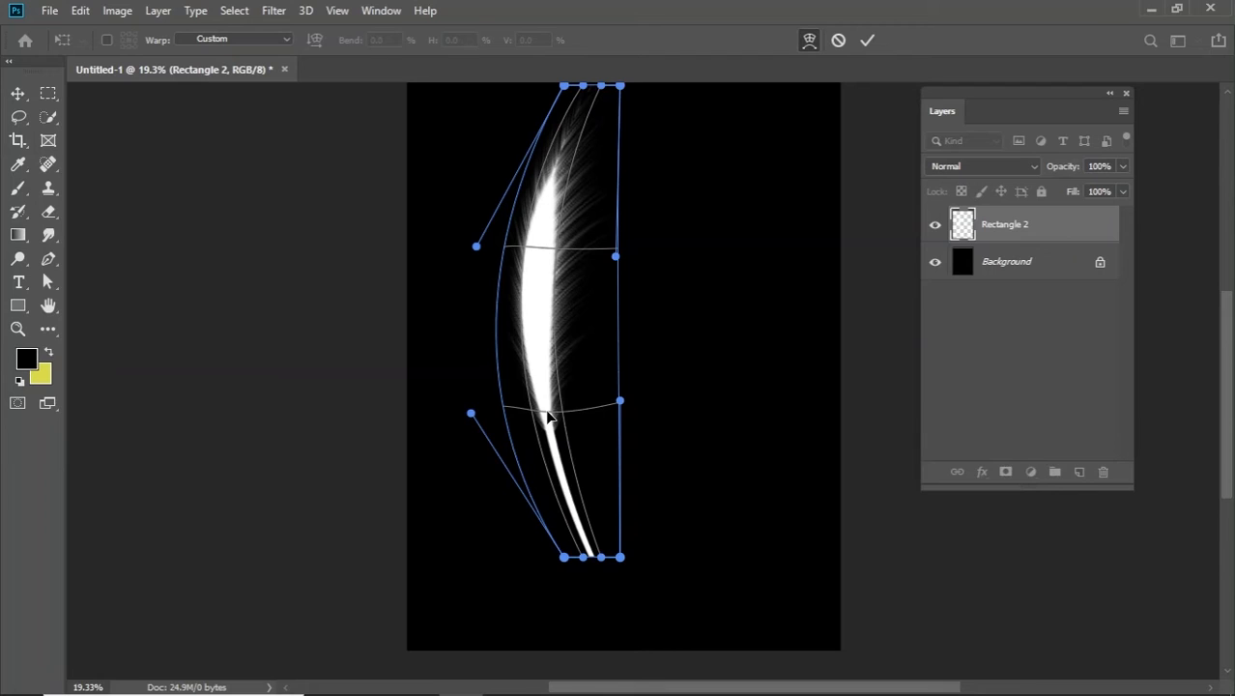
# Deepen the warp's leftward bulge, pull its right edge inward to tighten the feather's curve, and apply the warp.
pyautogui.moveTo(556, 256); pyautogui.dragTo(412, 246)
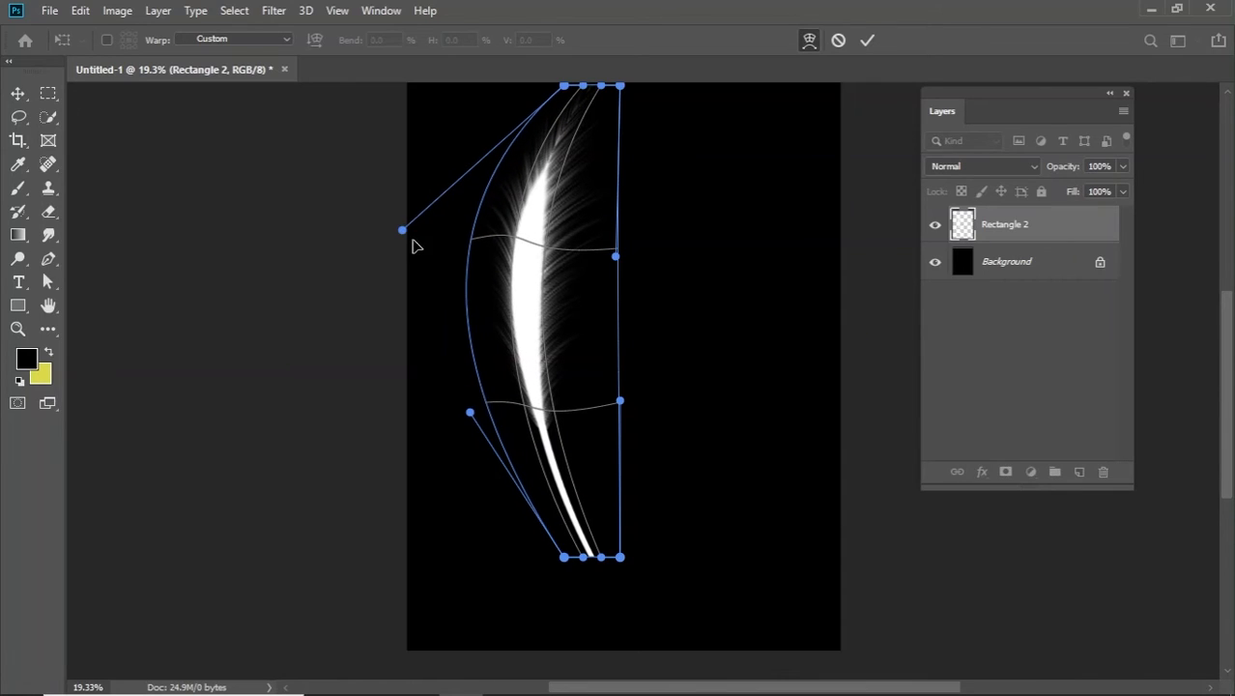
pyautogui.moveTo(466, 416); pyautogui.dragTo(445, 415)
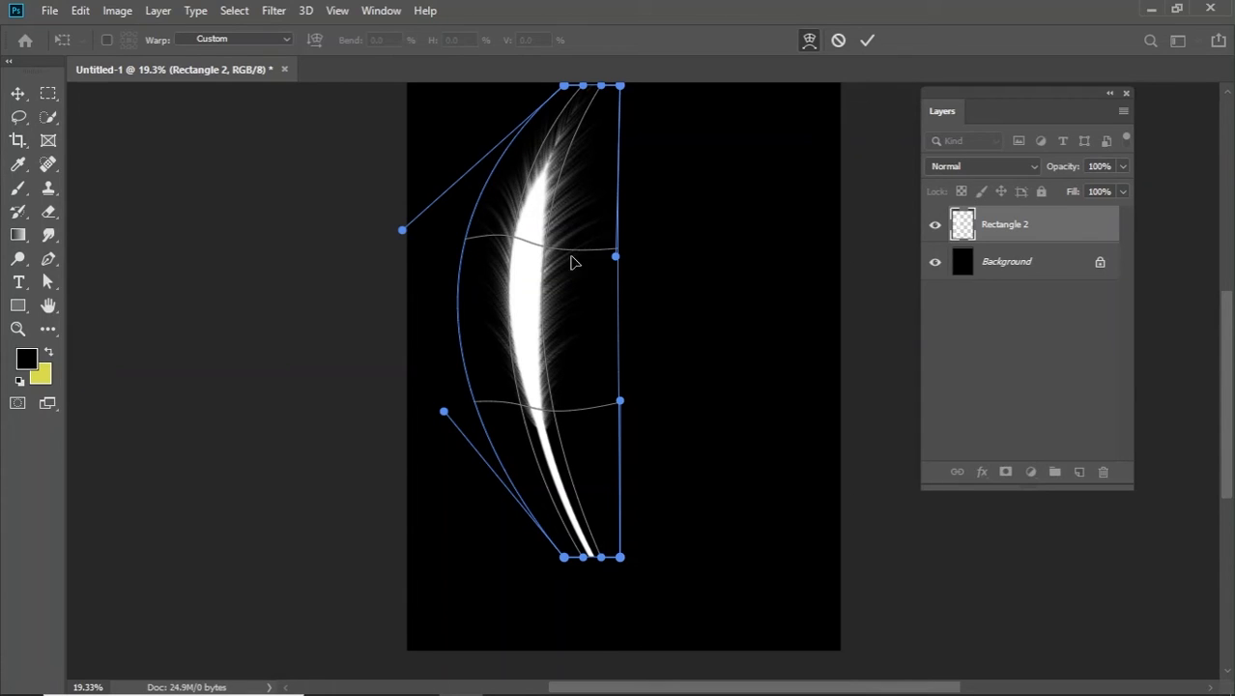
pyautogui.moveTo(619, 265); pyautogui.dragTo(592, 271)
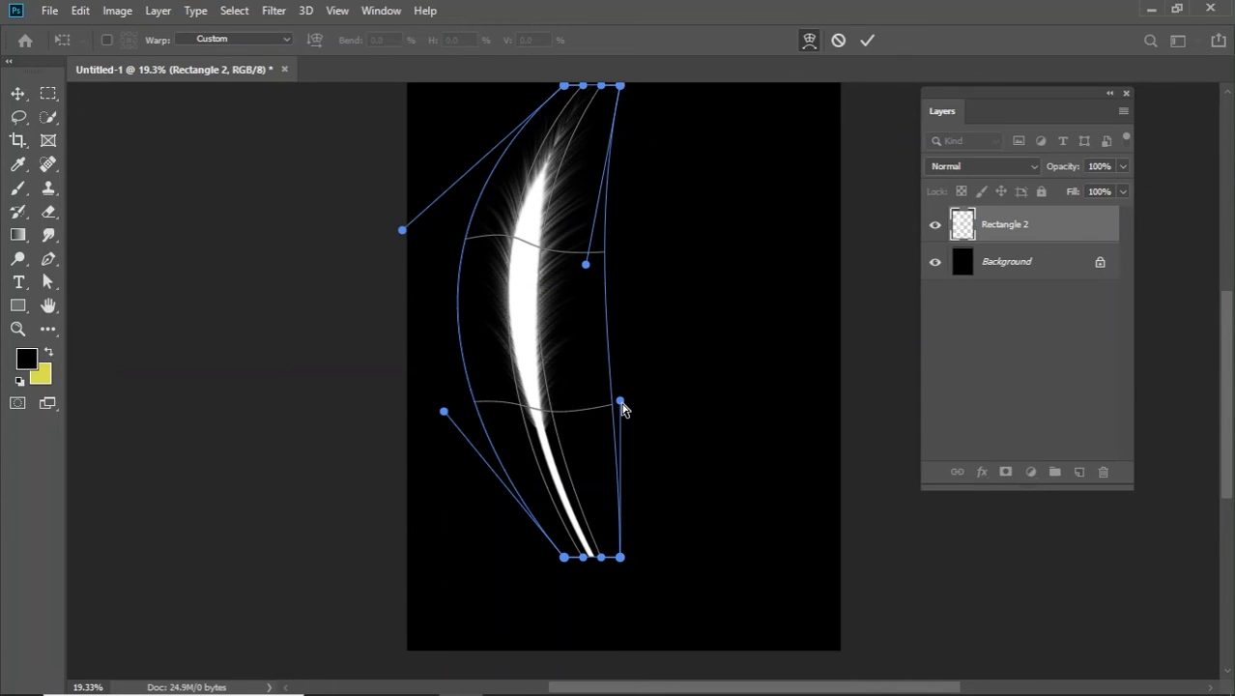
pyautogui.moveTo(623, 410); pyautogui.dragTo(598, 400)
pyautogui.click(867, 39)
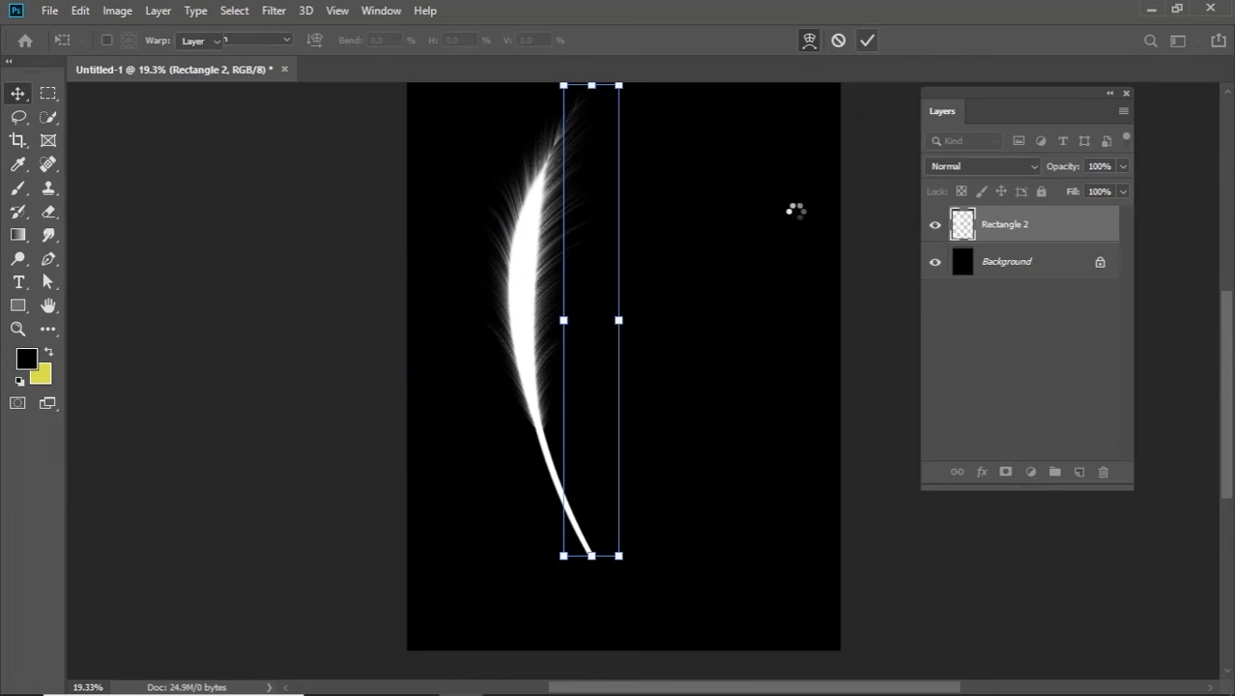
pyautogui.click(678, 319)
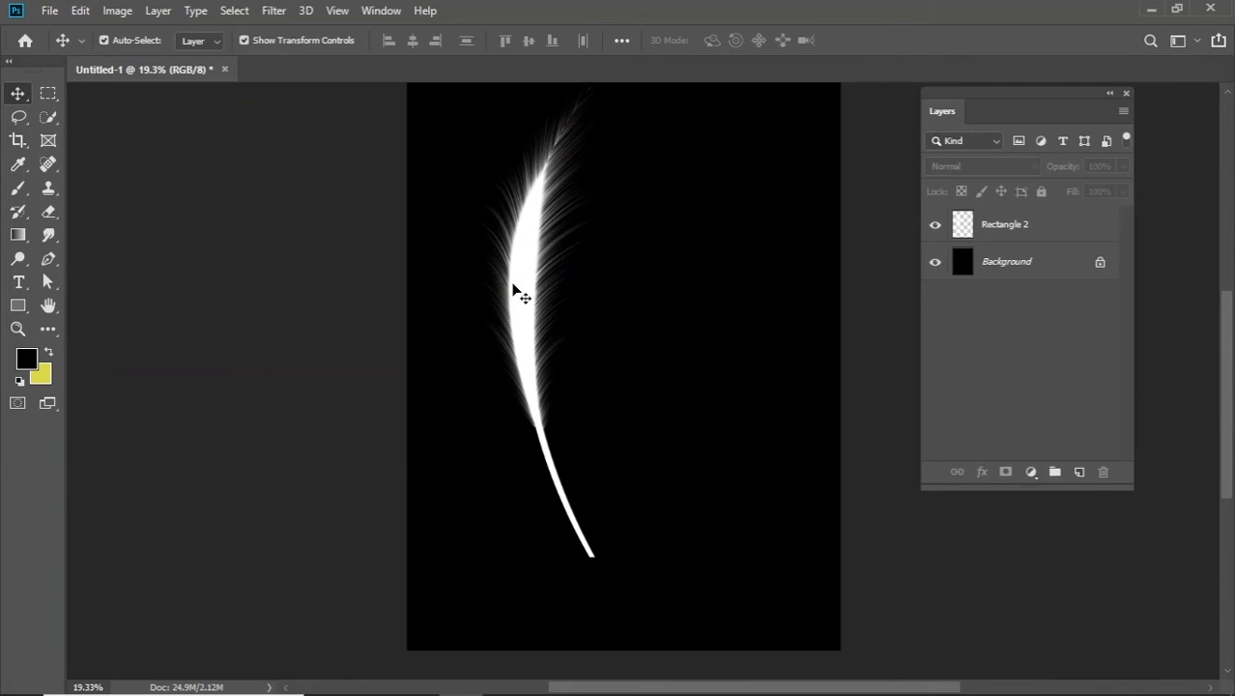
# Apply a bright red Color Overlay to the feather layer at Normal blend mode and 100% opacity.
pyautogui.click(1010, 239)
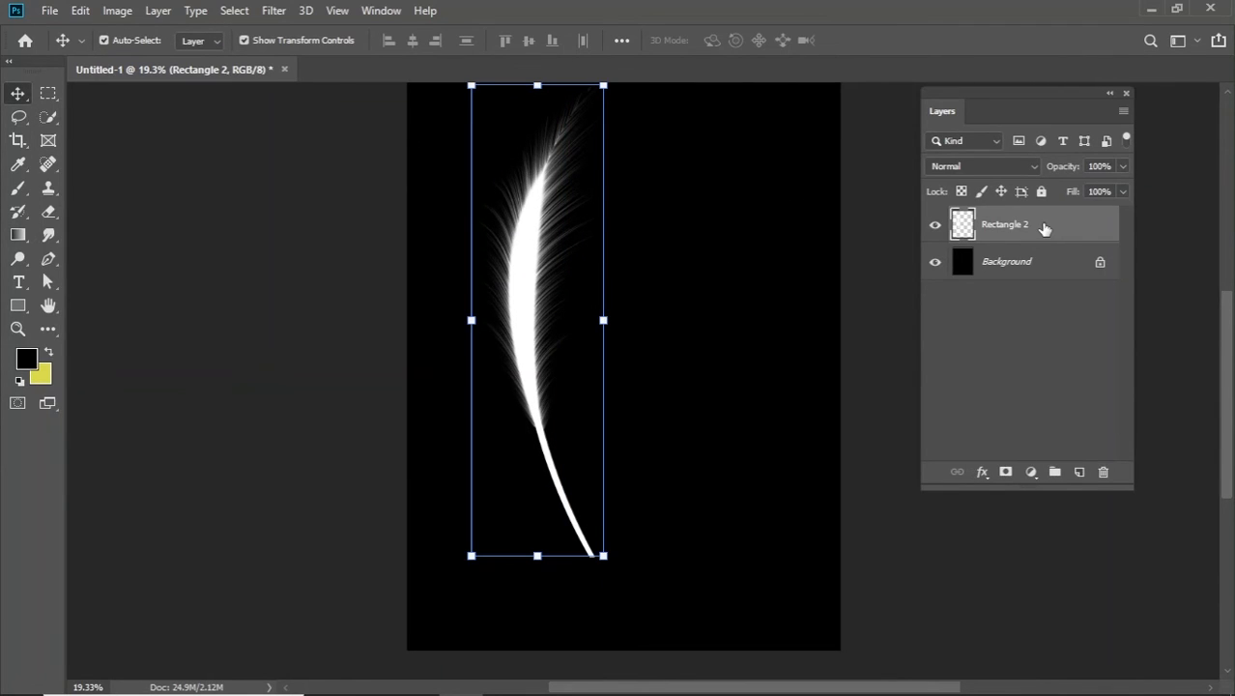
pyautogui.doubleClick(1045, 228)
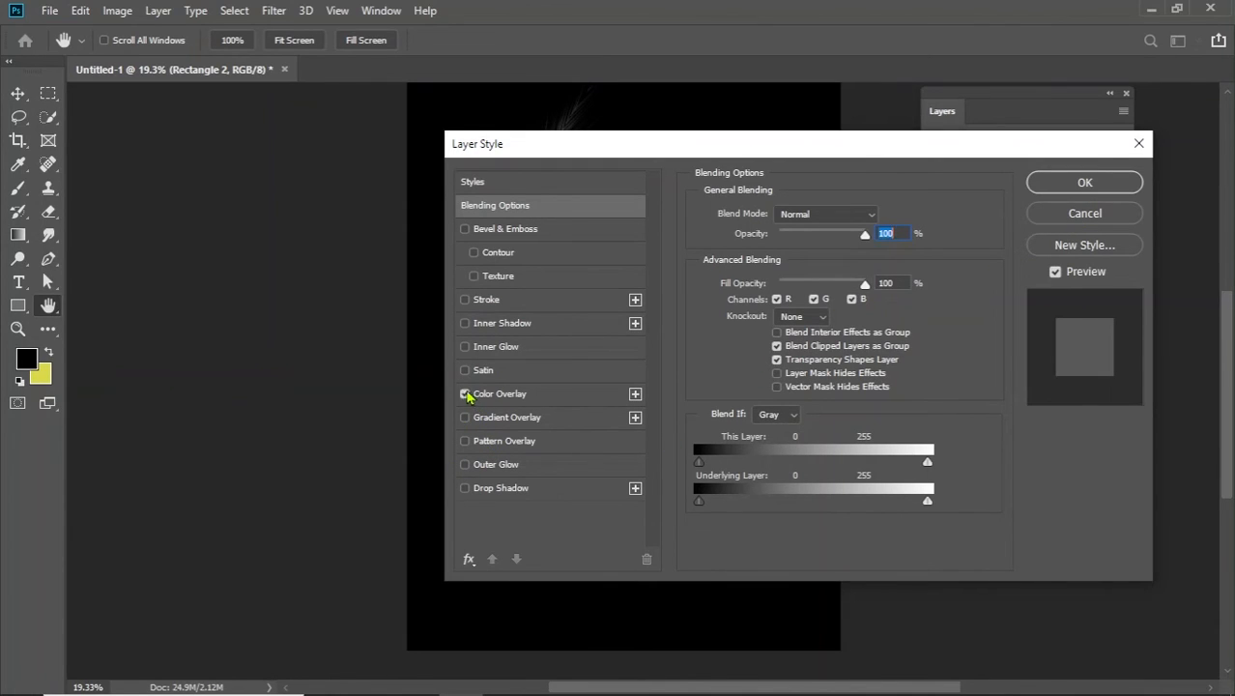
pyautogui.click(465, 393)
pyautogui.click(563, 402)
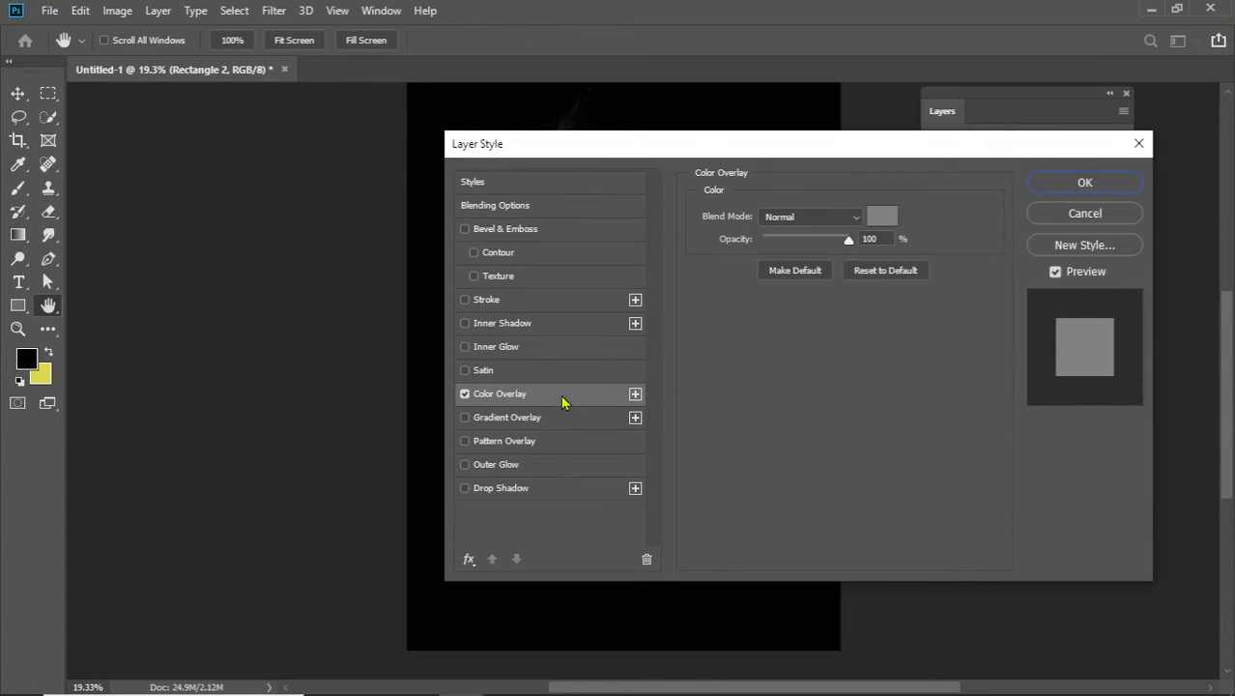
pyautogui.click(881, 216)
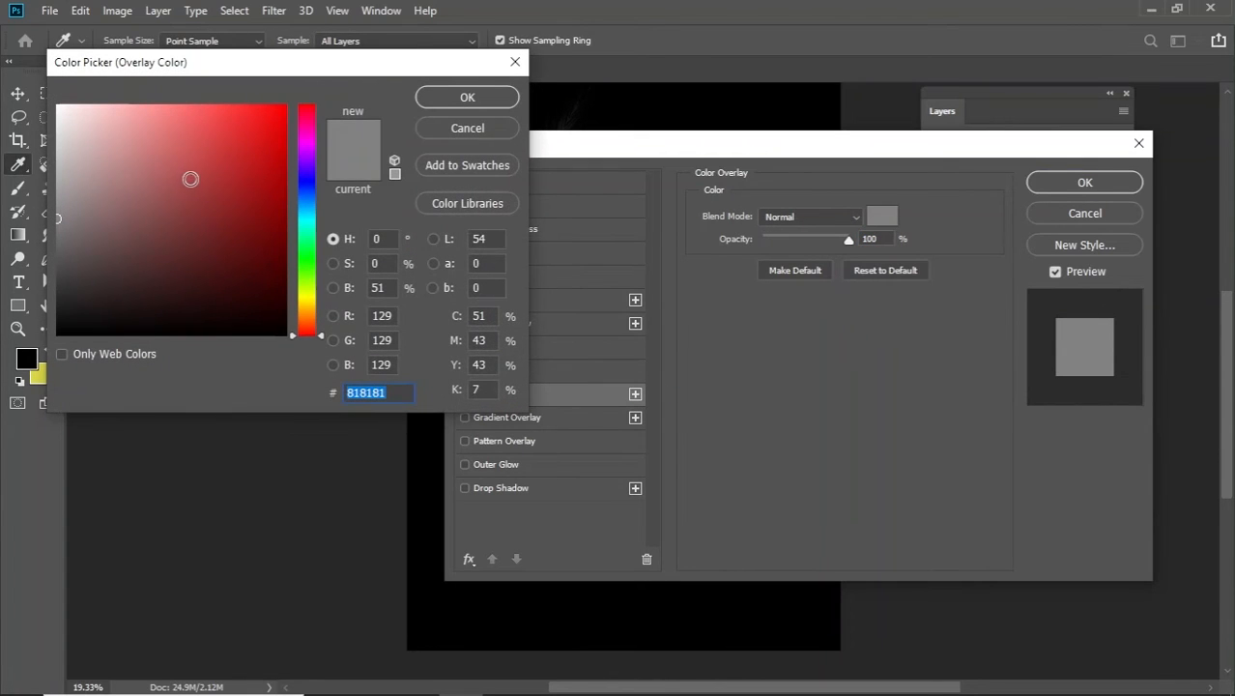
pyautogui.write('cf4f4f')
pyautogui.moveTo(316, 179); pyautogui.dragTo(311, 216)
pyautogui.moveTo(198, 148); pyautogui.dragTo(274, 91)
pyautogui.click(454, 101)
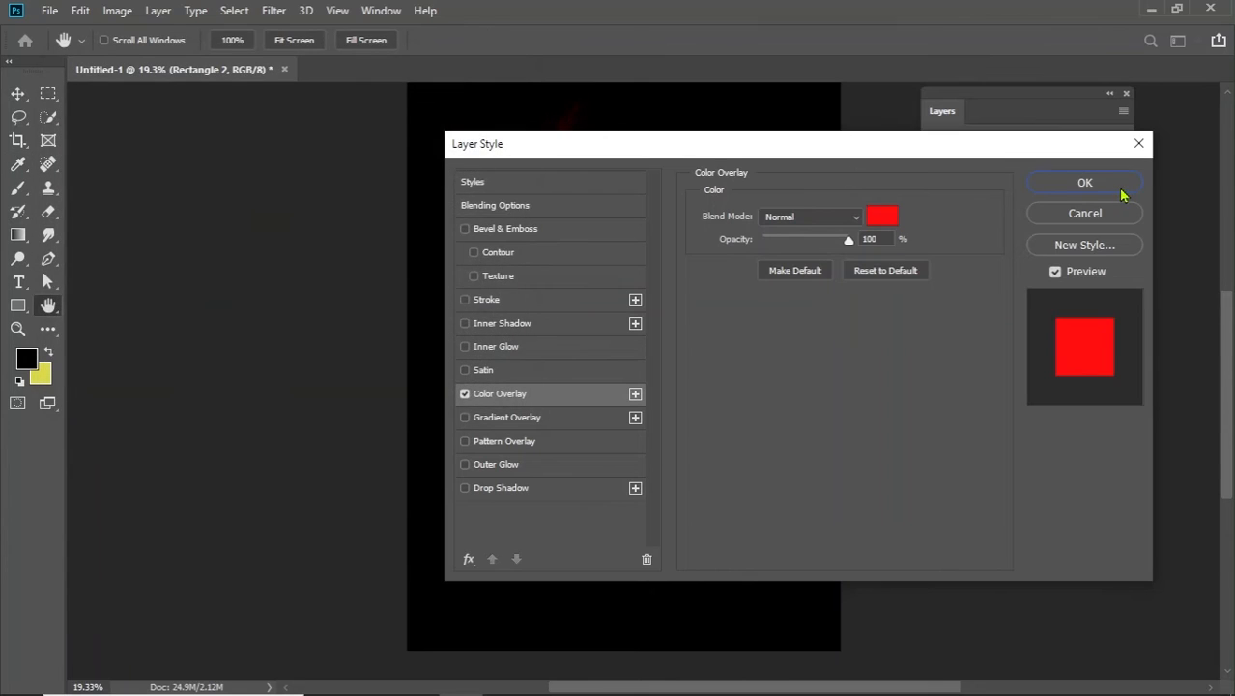
pyautogui.click(1084, 183)
# Move the red feather down and slightly left, to about X 687.5 px and Y 1860 px.
pyautogui.hotkey('ctrl', 't')
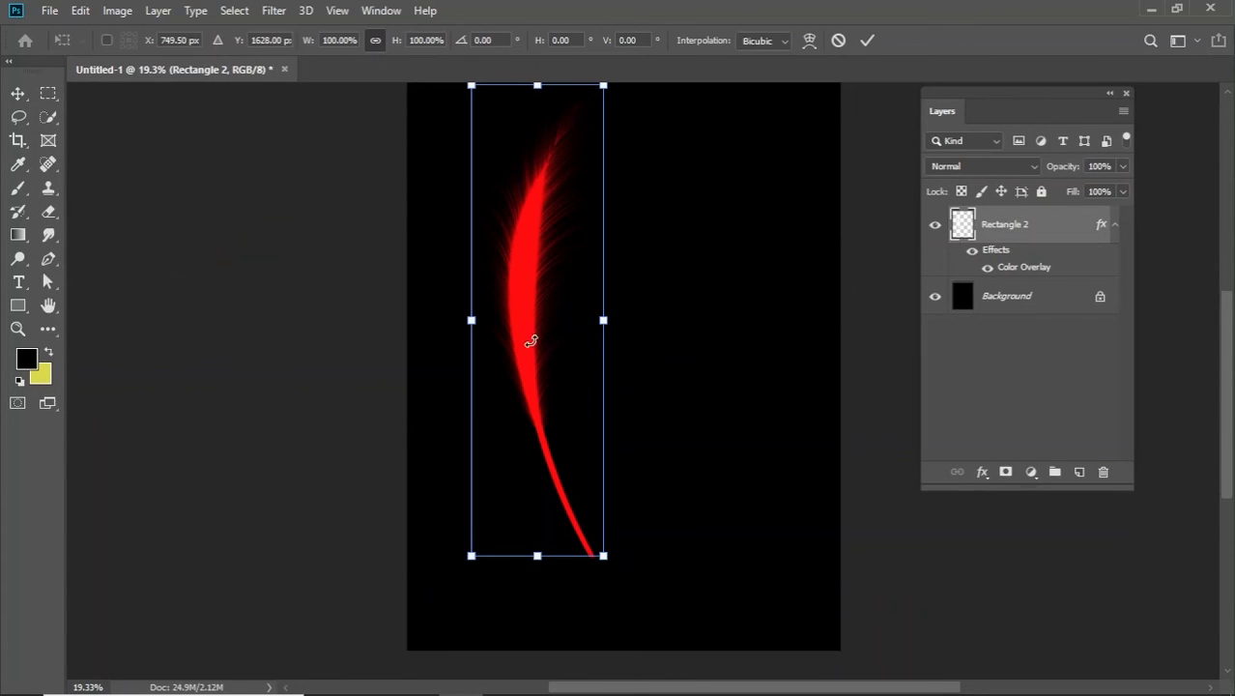
pyautogui.moveTo(528, 340); pyautogui.dragTo(518, 380)
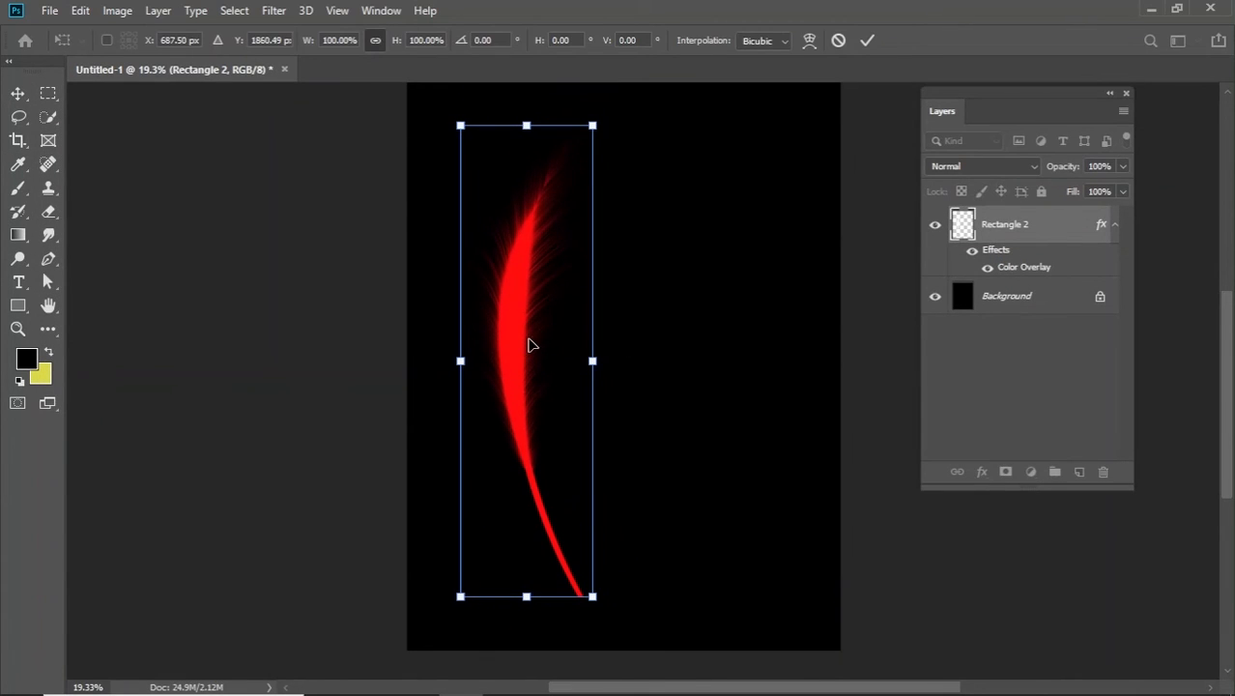
pyautogui.click(865, 41)
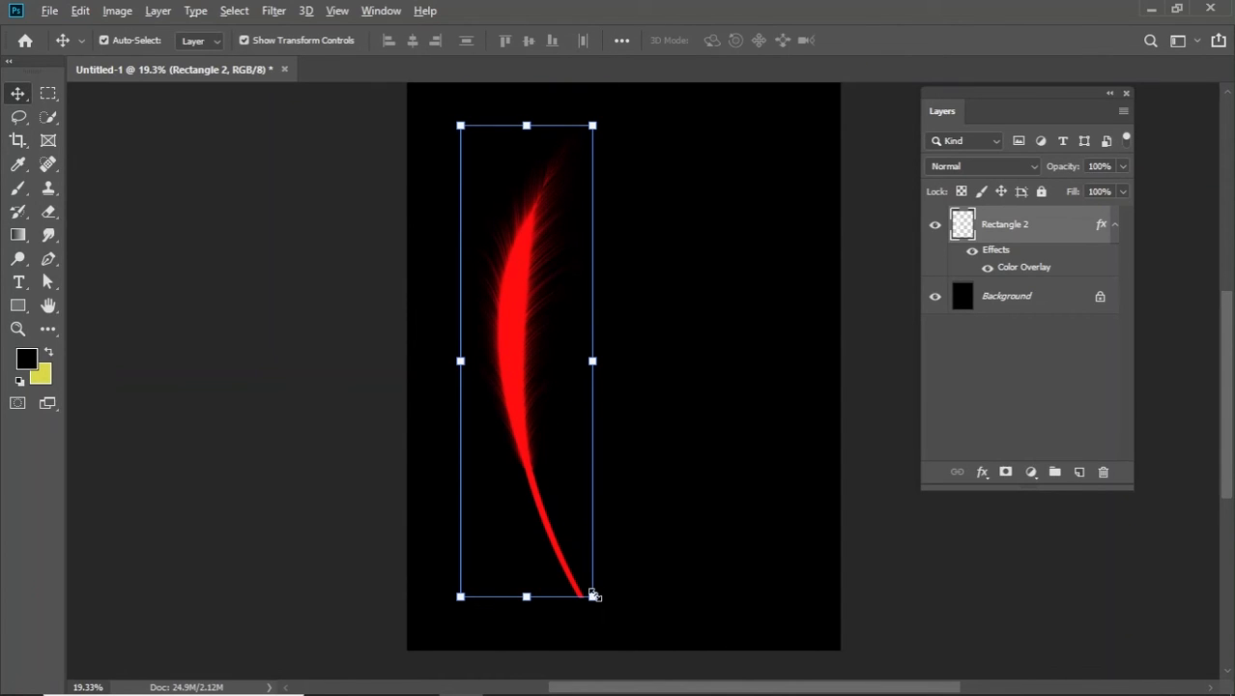
# Scale the red feather to 63.69% and place a duplicate of it to the upper right of the original.
pyautogui.moveTo(584, 590); pyautogui.dragTo(566, 507)
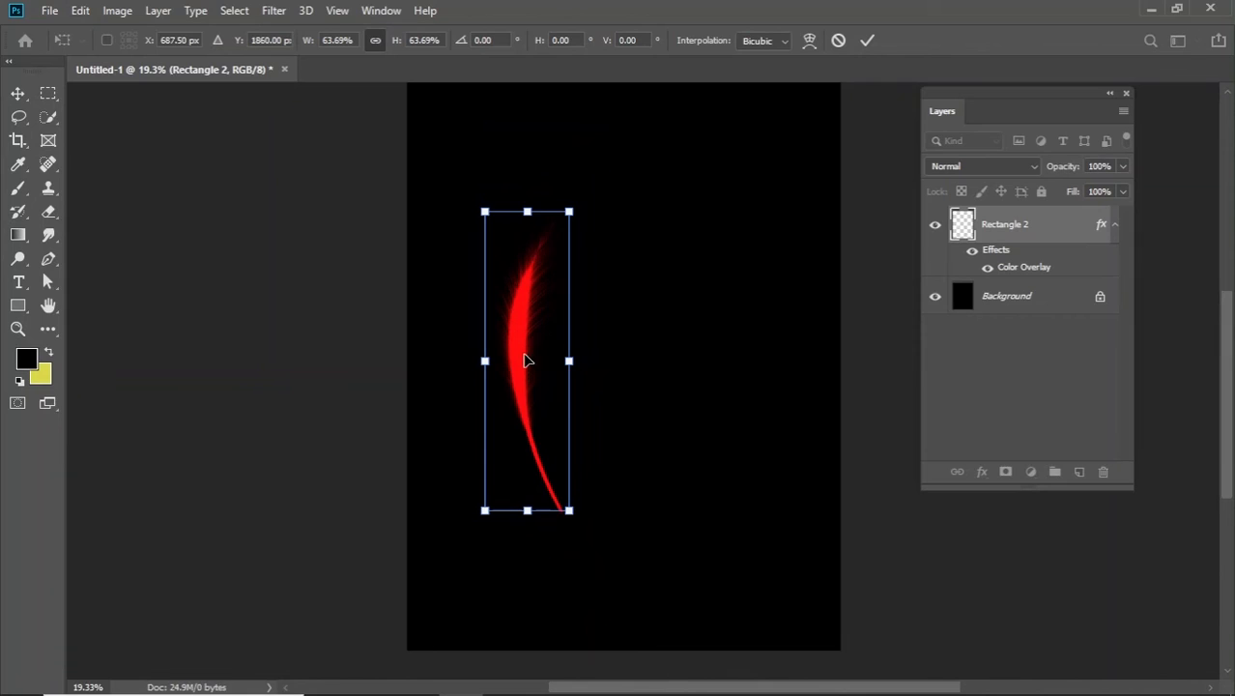
pyautogui.moveTo(523, 358); pyautogui.dragTo(636, 305)
pyautogui.moveTo(502, 385); pyautogui.dragTo(706, 243)
pyautogui.click(867, 40)
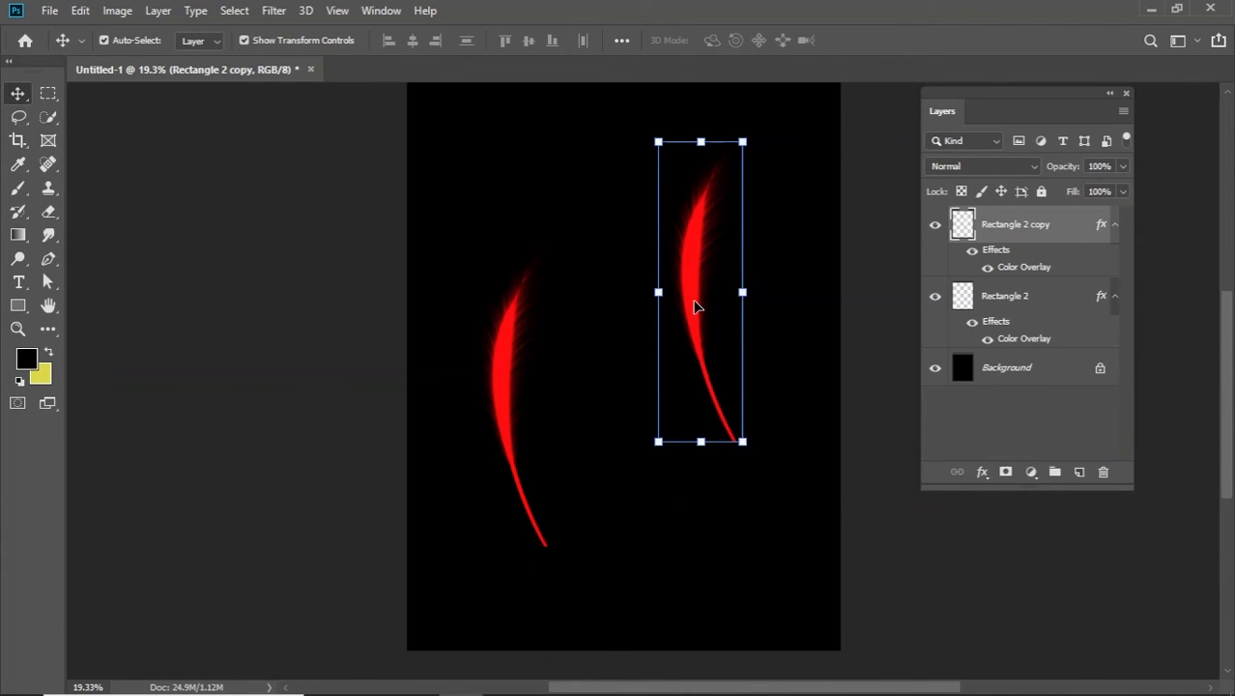
# Change the duplicate feather's Color Overlay to blue (#0e36ff).
pyautogui.click(696, 291)
pyautogui.doubleClick(1027, 235)
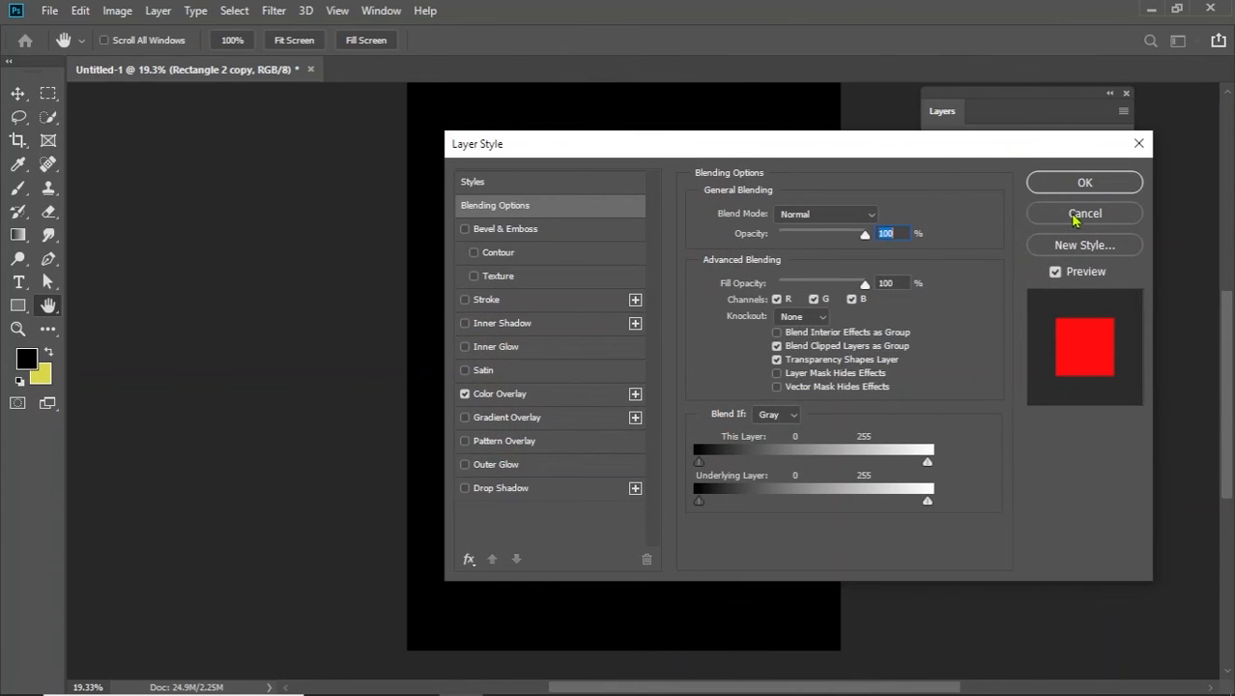
pyautogui.click(529, 395)
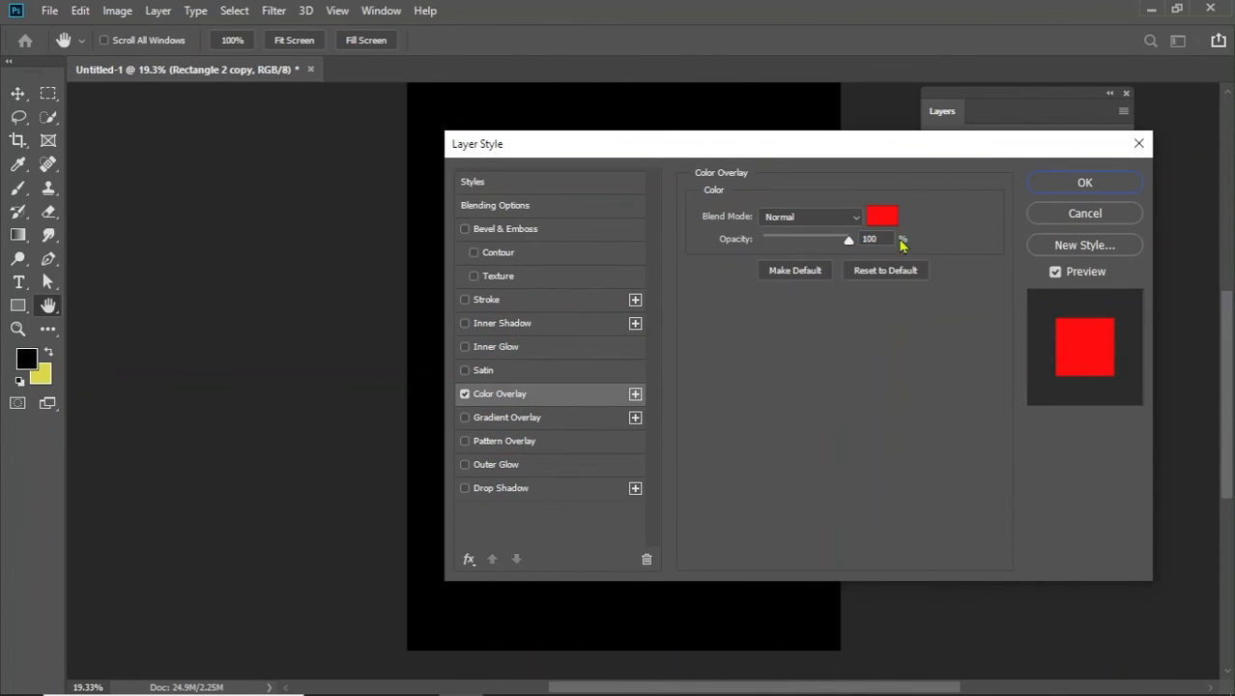
pyautogui.click(883, 216)
pyautogui.click(309, 192)
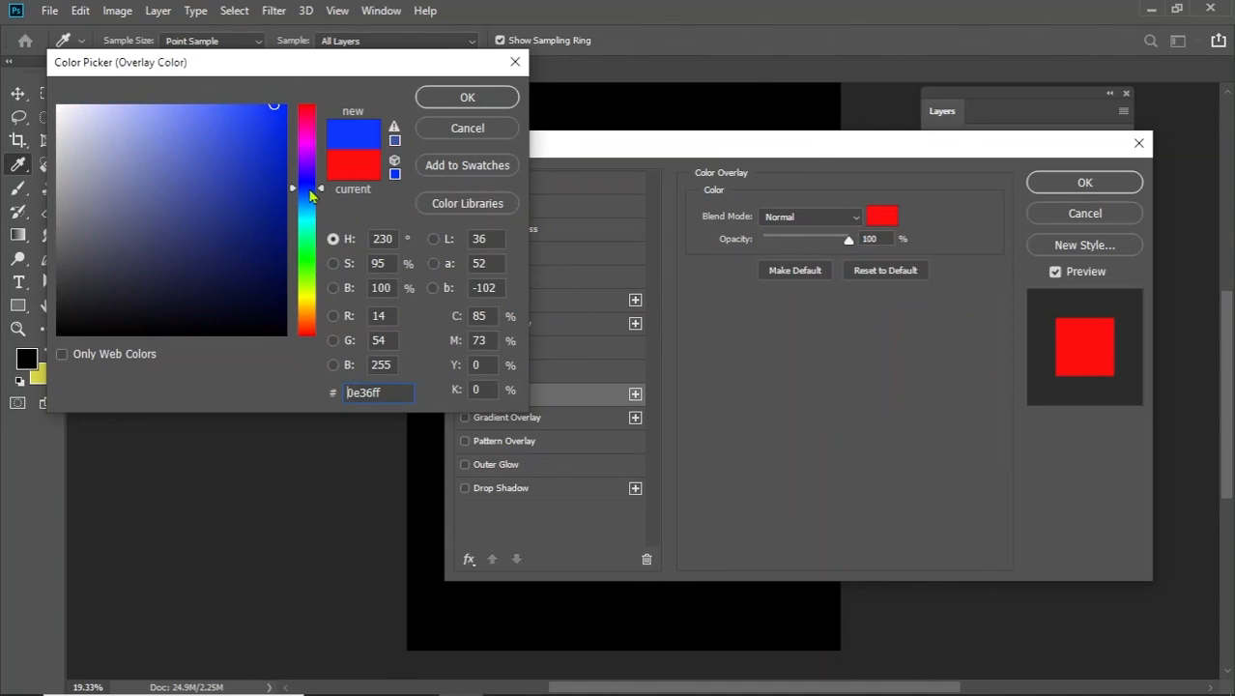
pyautogui.click(467, 98)
pyautogui.click(1083, 183)
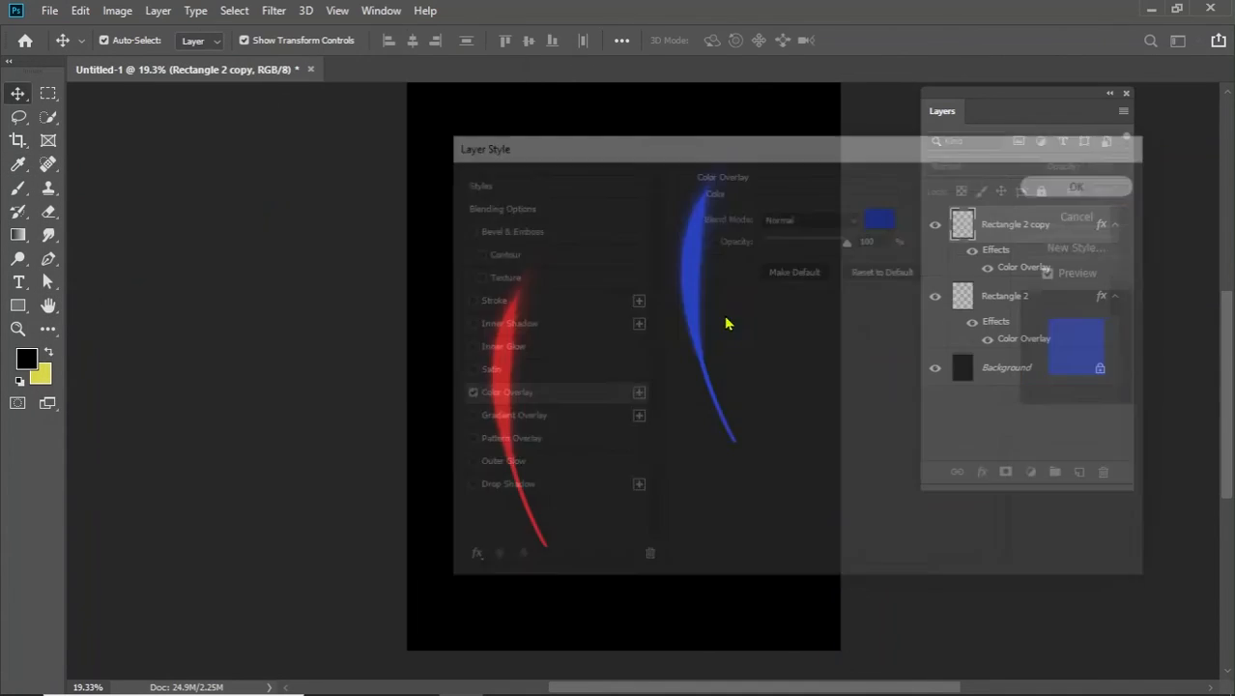
# Place the blue feather beside the red one and add a duplicate of it to the right, forming a row of three.
pyautogui.moveTo(700, 274); pyautogui.dragTo(756, 371)
pyautogui.moveTo(573, 268); pyautogui.dragTo(590, 397)
pyautogui.moveTo(758, 379); pyautogui.dragTo(698, 367)
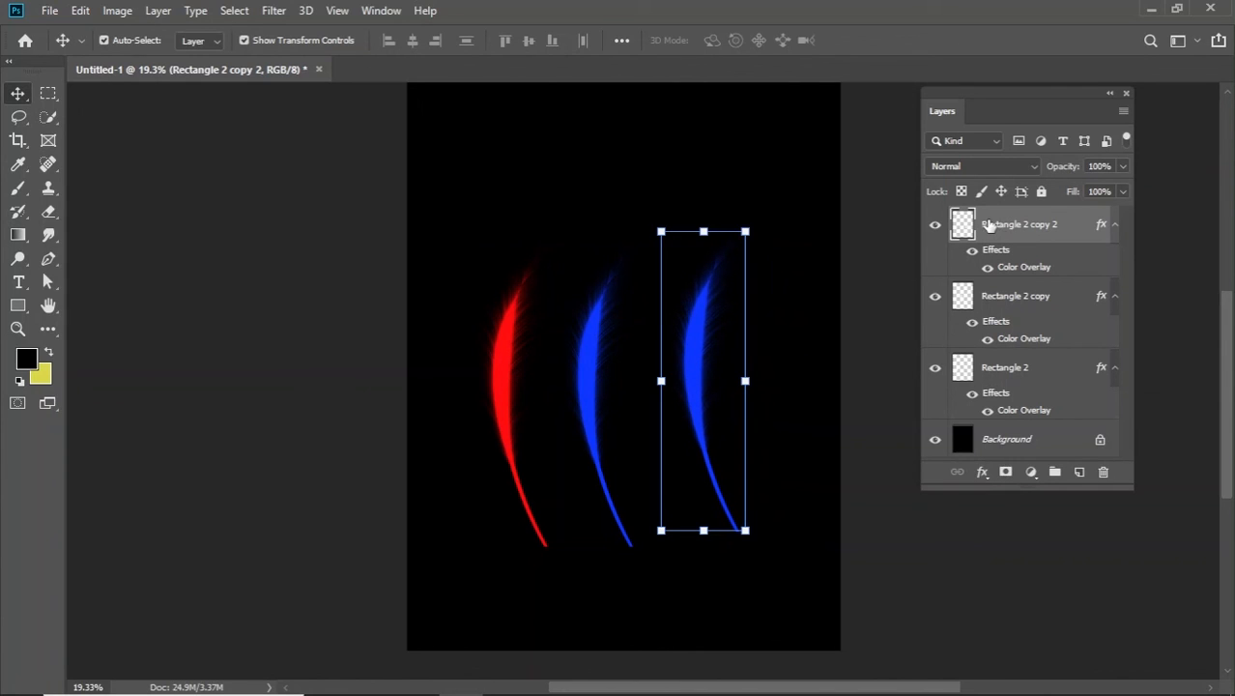
# Turn off the rightmost feather's Color Overlay and enable a Gradient Overlay in its layer style instead.
pyautogui.rightClick(996, 231)
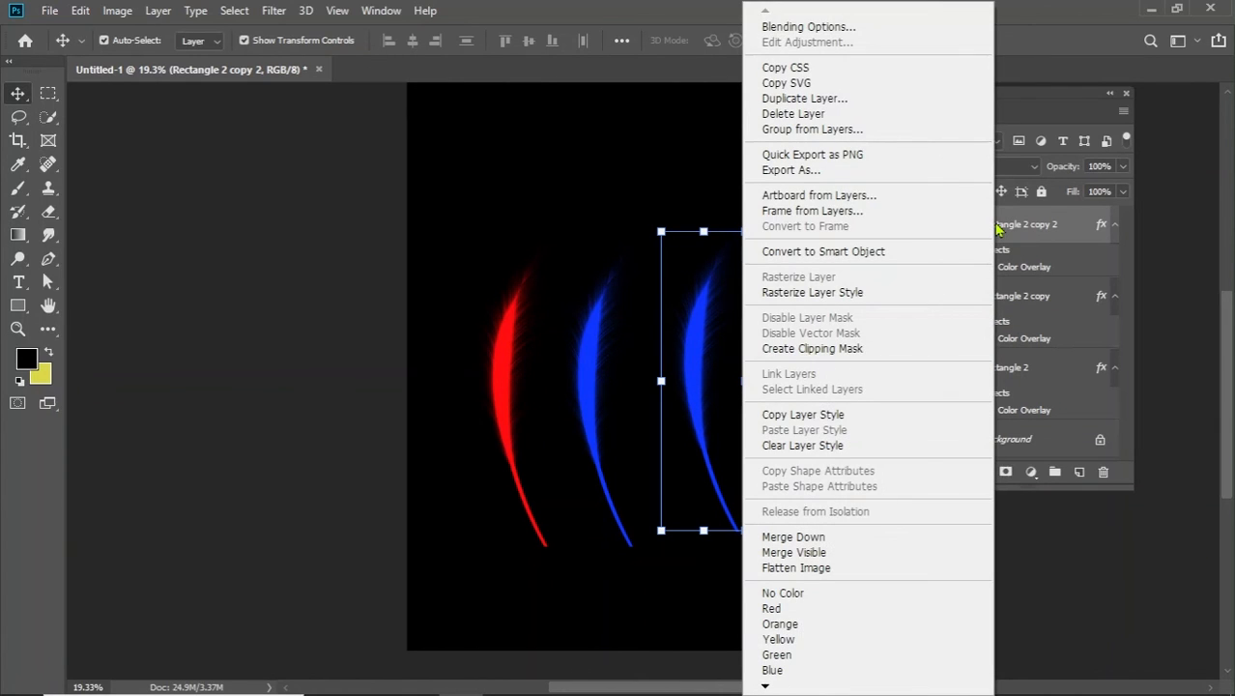
pyautogui.click(1021, 228)
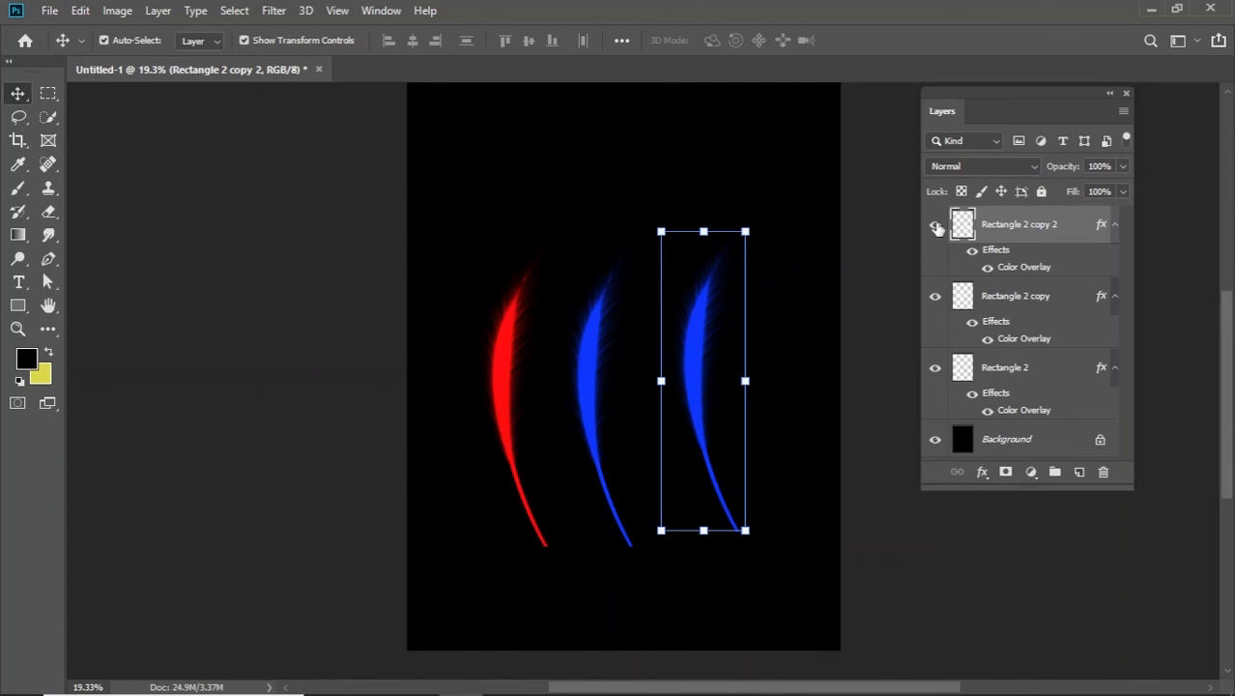
pyautogui.rightClick(1008, 227)
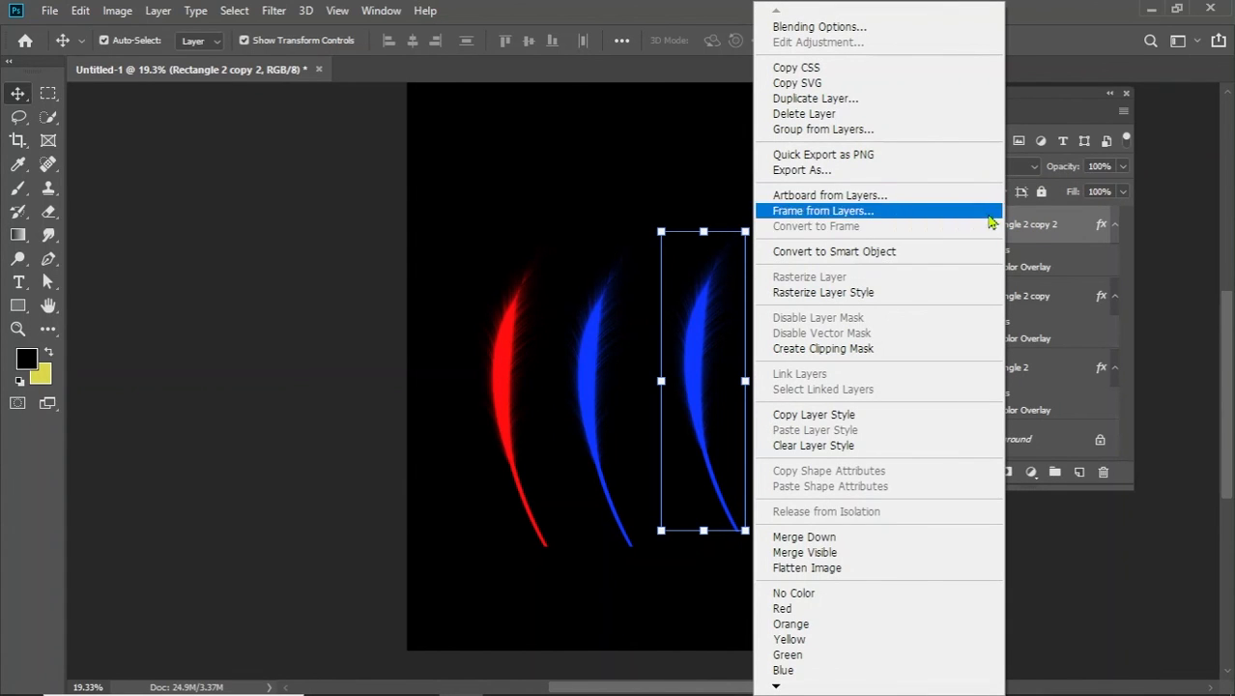
pyautogui.click(850, 29)
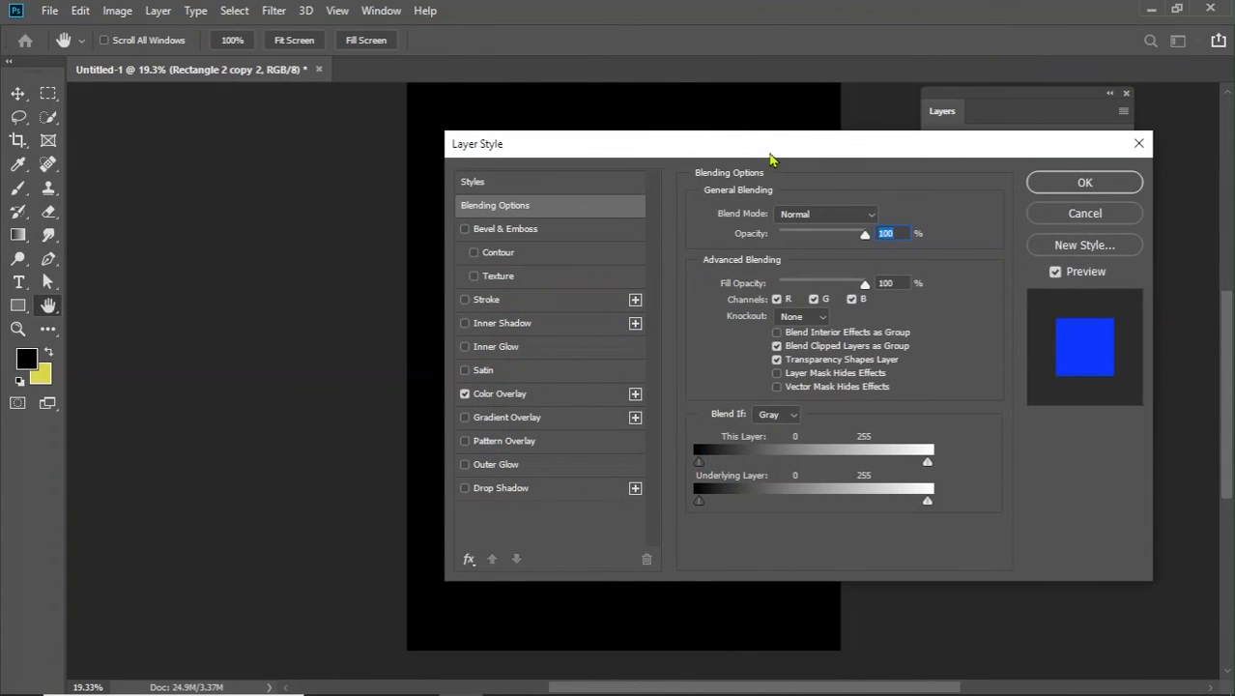
pyautogui.moveTo(772, 152); pyautogui.dragTo(1063, 50)
pyautogui.click(771, 307)
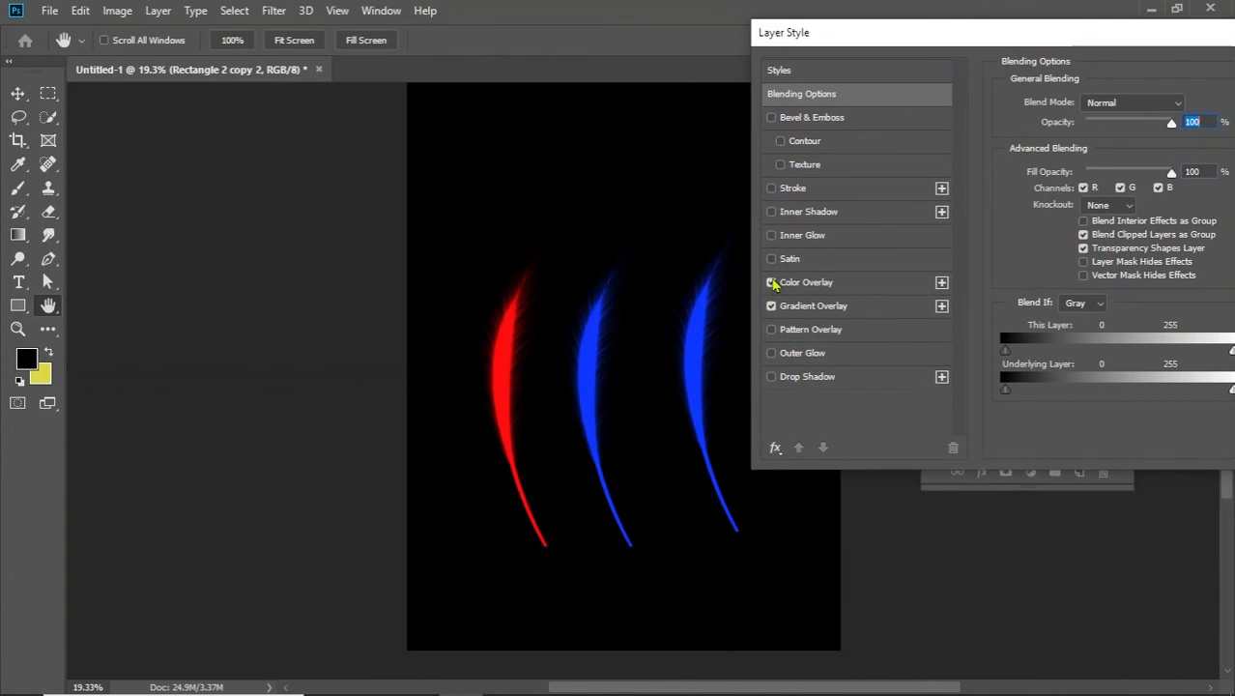
pyautogui.click(802, 306)
# Use the Violet, Orange gradient for the rightmost feather's Gradient Overlay and apply the layer style.
pyautogui.moveTo(905, 44); pyautogui.dragTo(799, 50)
pyautogui.click(1003, 153)
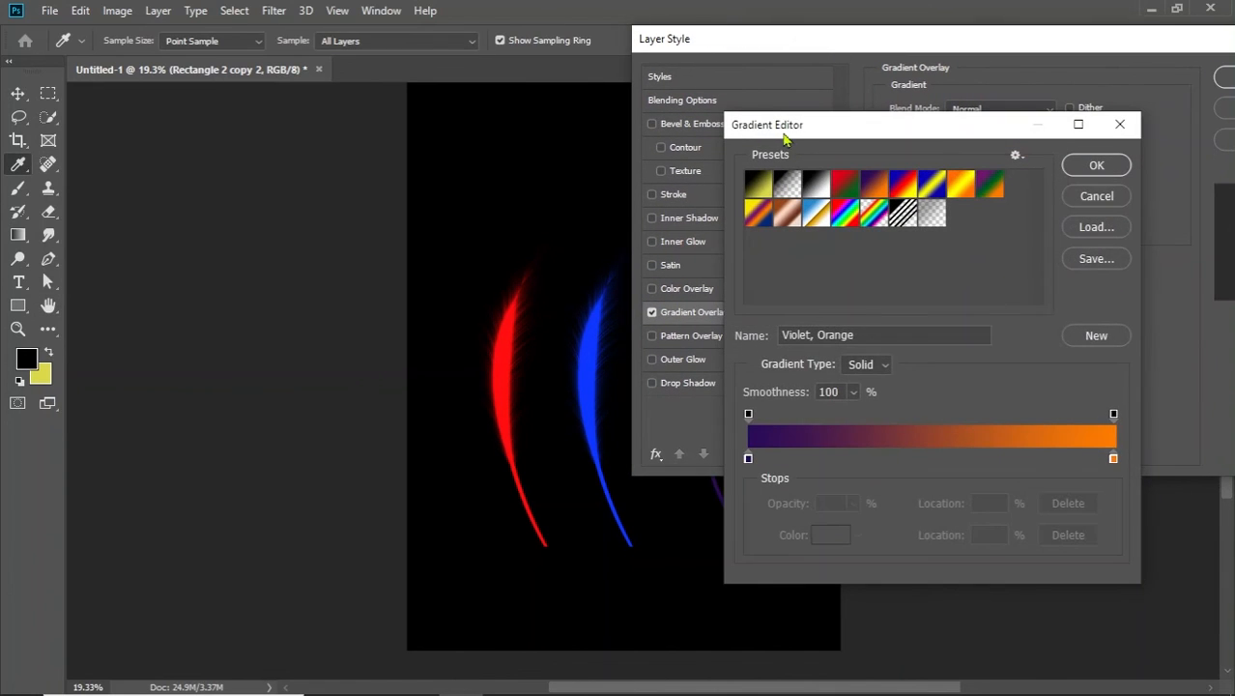
pyautogui.click(1101, 176)
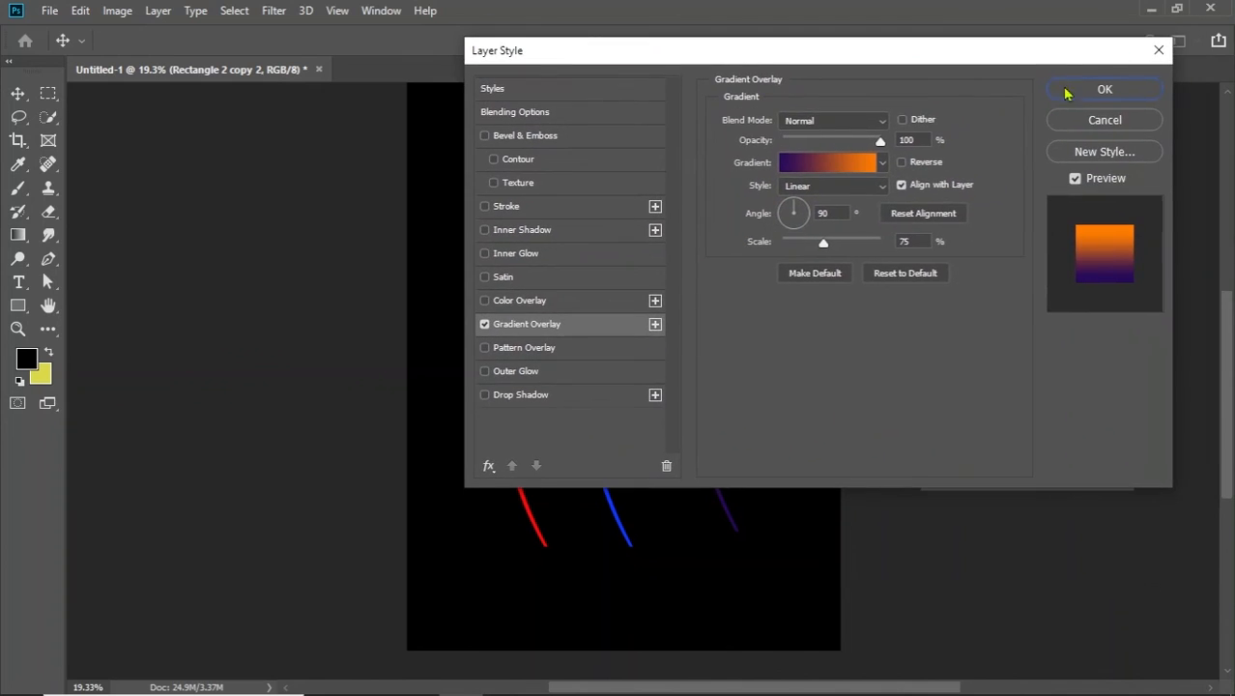
pyautogui.click(1070, 90)
# Move the orange-violet feather and the blue feather up and slightly right, above the level of the red one.
pyautogui.moveTo(703, 397); pyautogui.dragTo(733, 312)
pyautogui.moveTo(599, 378); pyautogui.dragTo(624, 296)
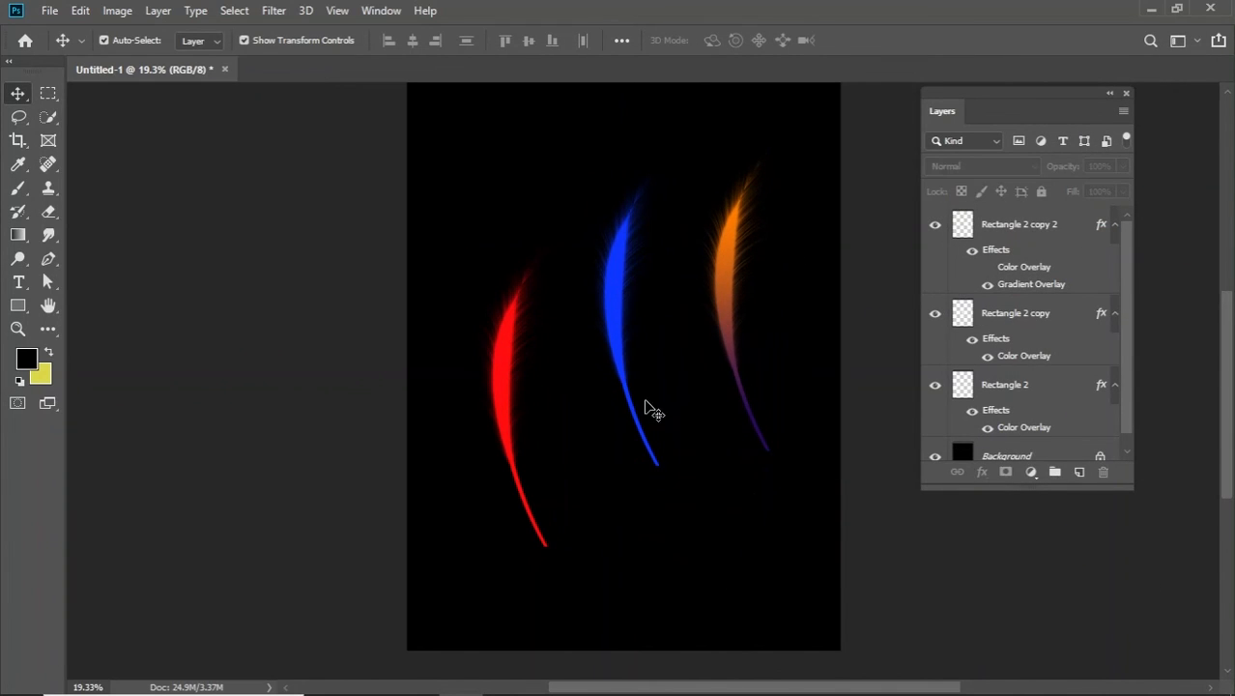